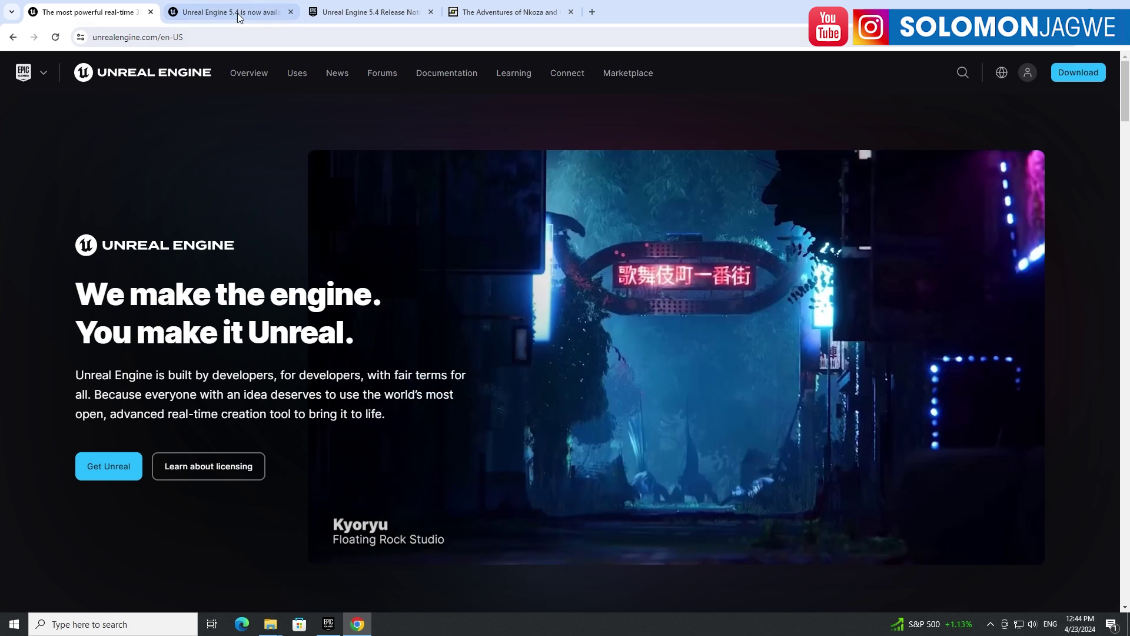
Open the Unreal Engine 5.4 release announcement and view its introduction
left_click(237, 12)
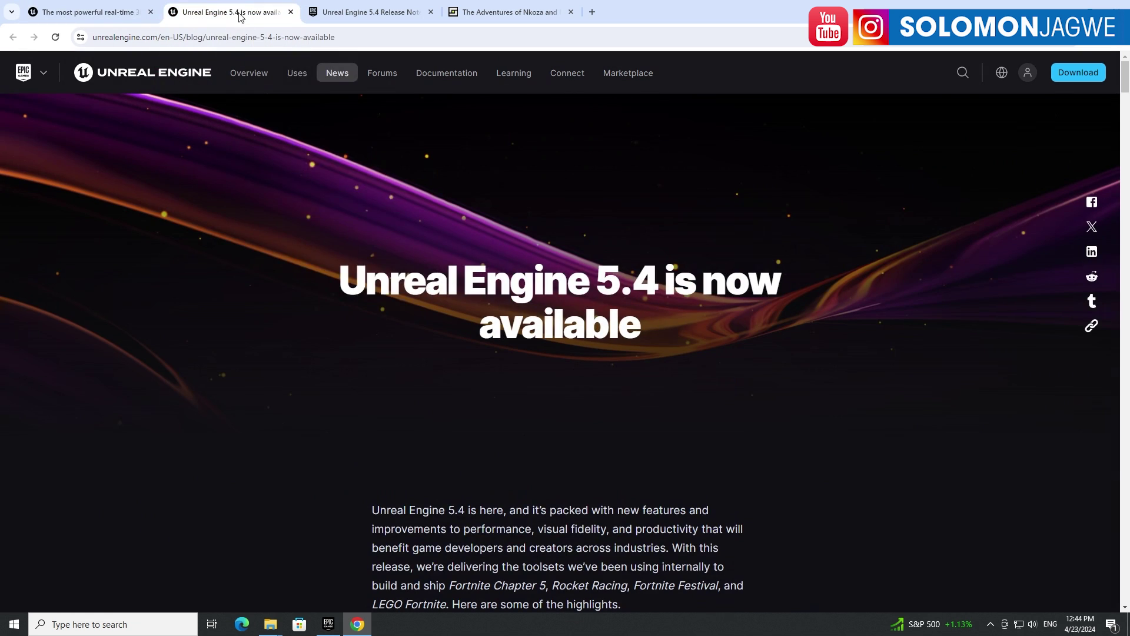
scroll(771, 330, "down", 1)
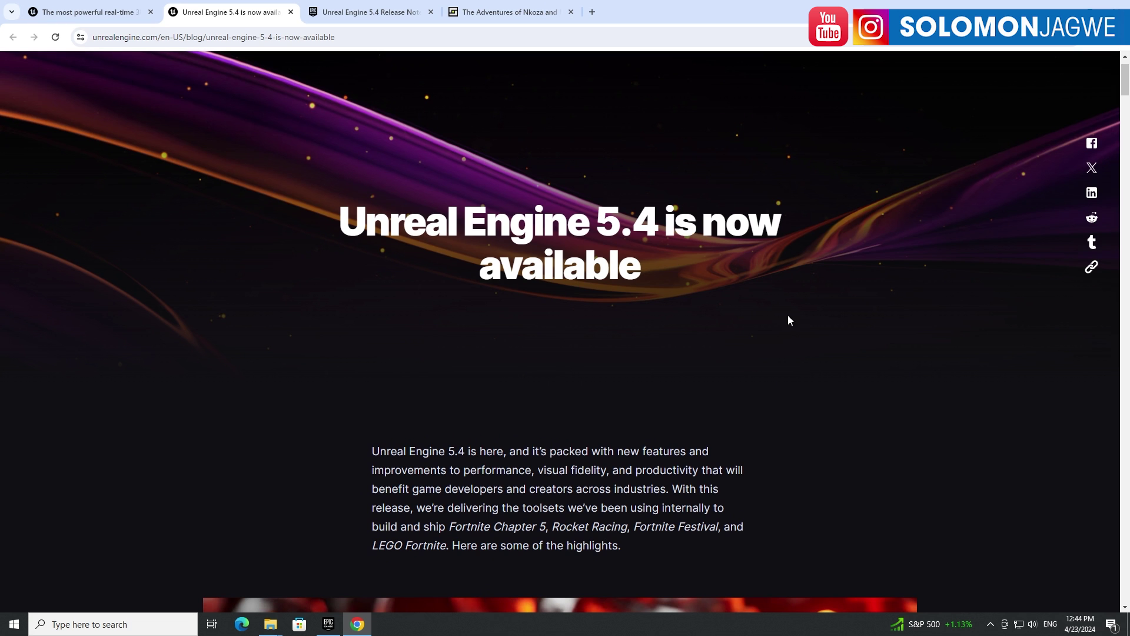
Switch to the Epic Games Launcher, add an engine version slot to browse the available versions, and remove that slot without installing
left_click(328, 624)
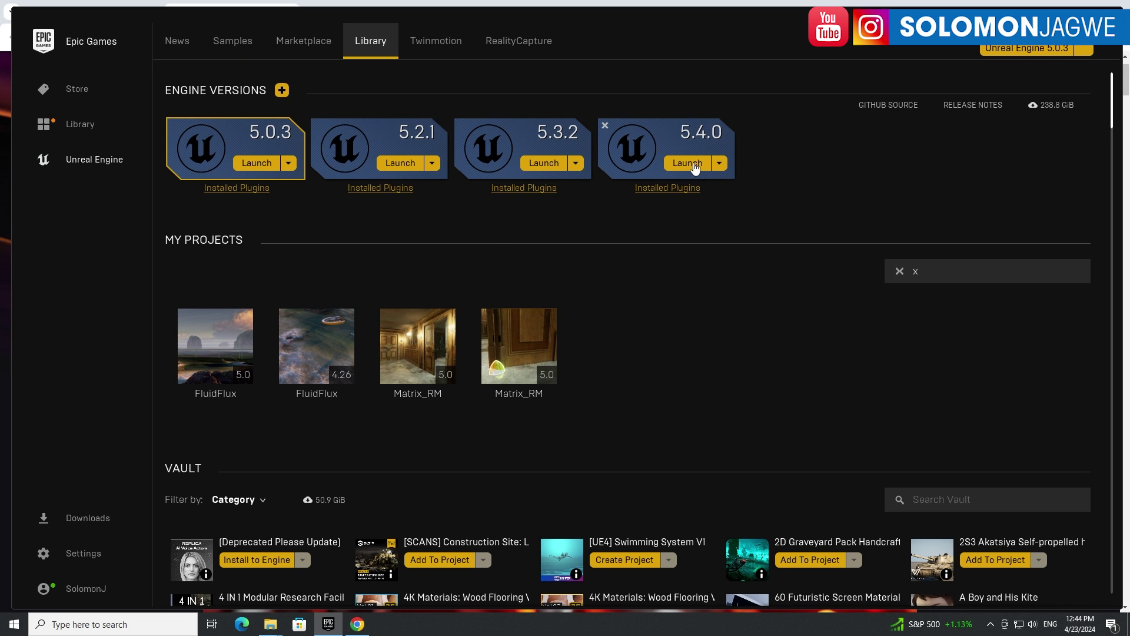
left_click(283, 91)
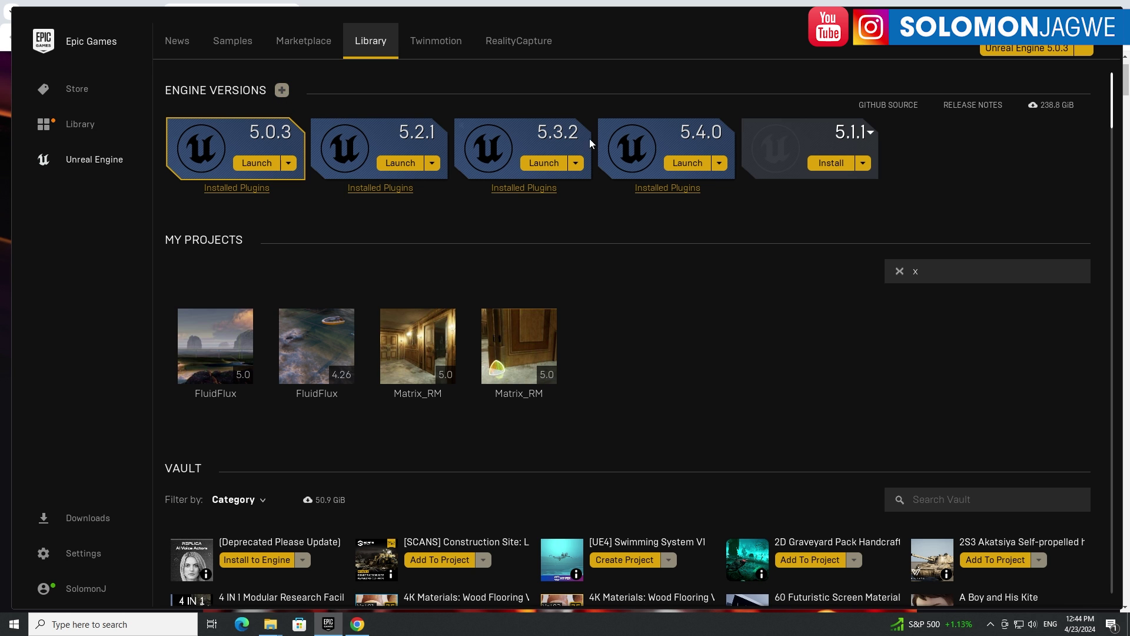
left_click(870, 134)
scroll(901, 206, "down", 5)
scroll(901, 206, "up", 5)
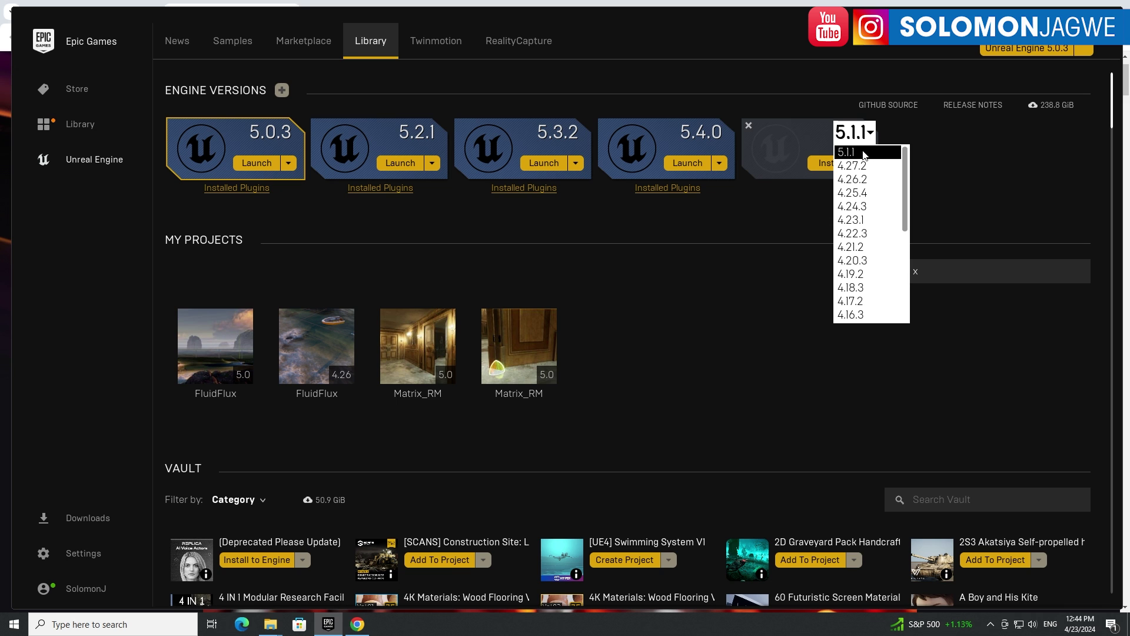
left_click(890, 138)
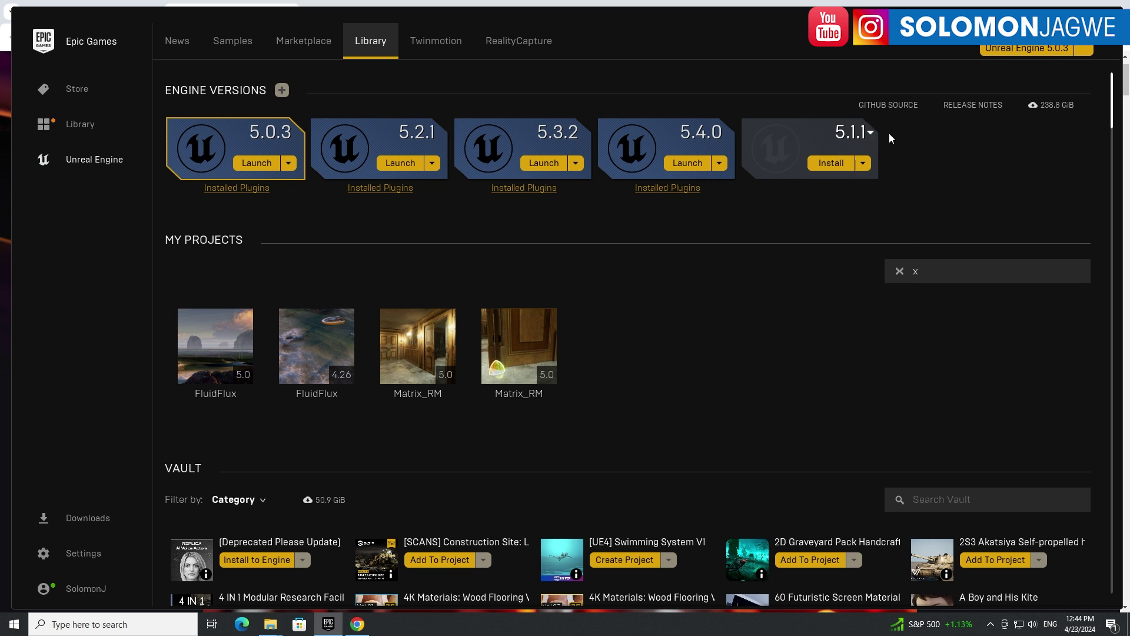
left_click(748, 126)
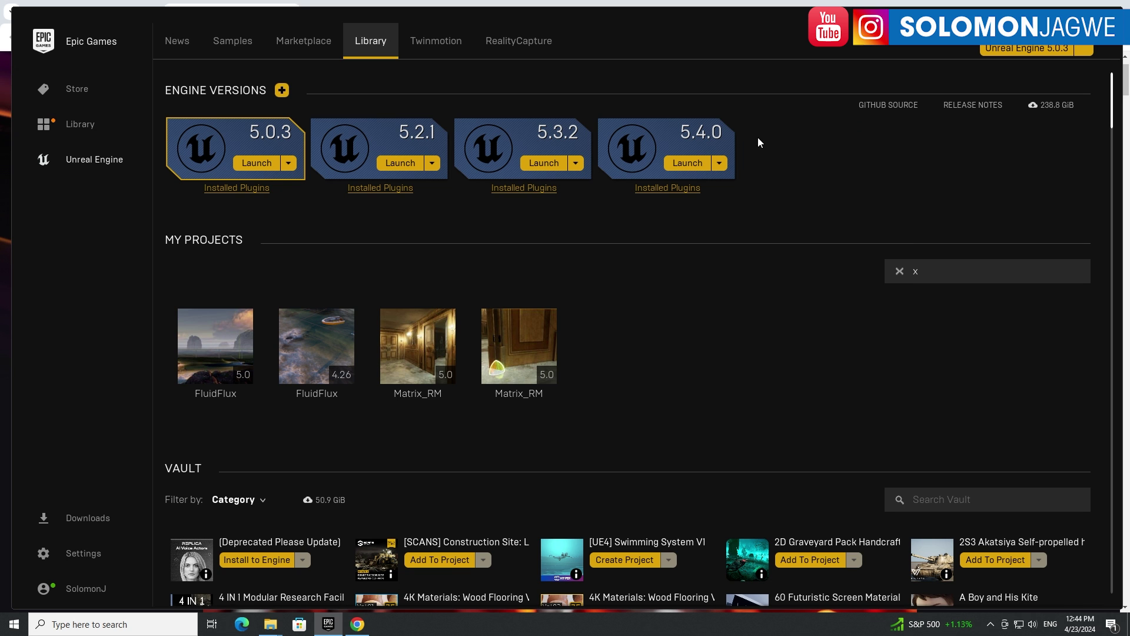
Review the installed plugins of Unreal Engine 5.4.0, 5.3.2 and 5.2.1, closing each list after viewing
left_click(671, 188)
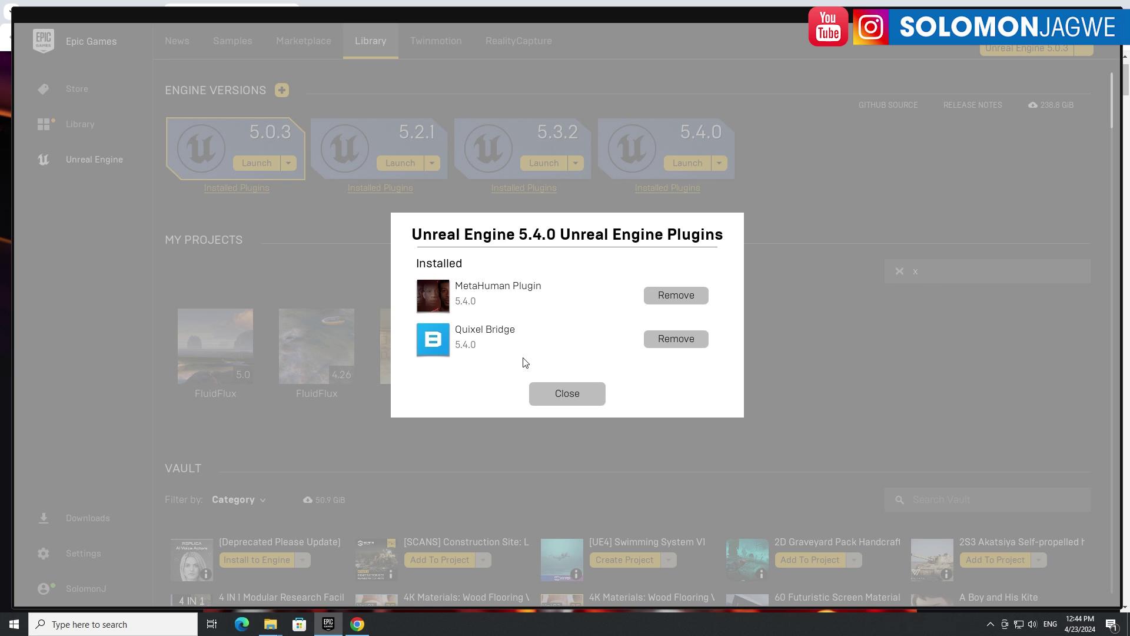
left_click(565, 395)
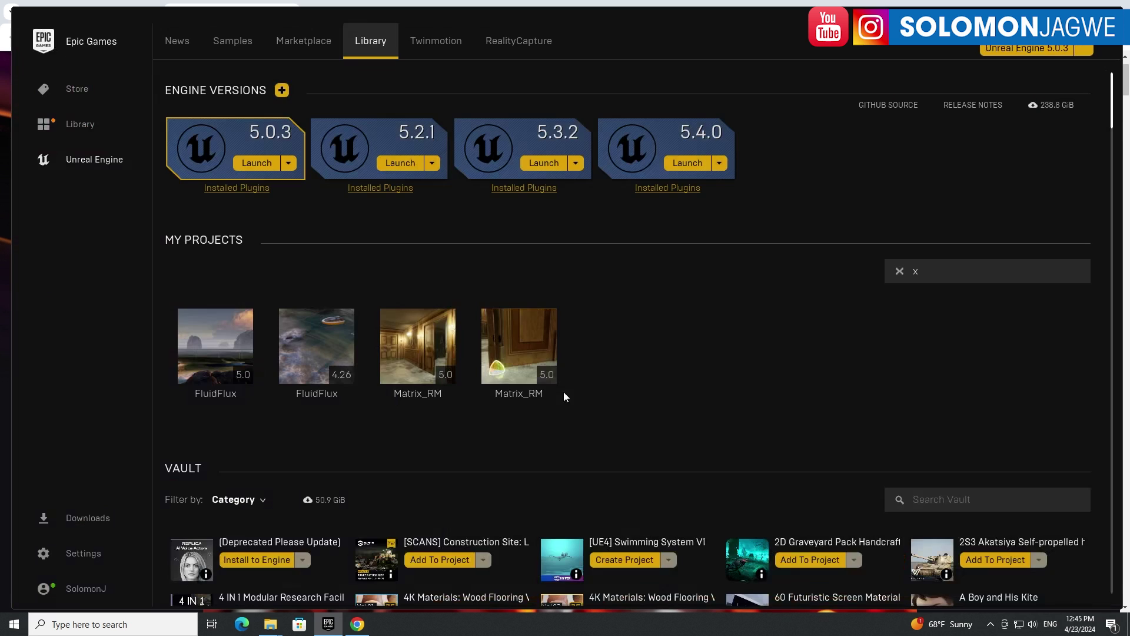
left_click(524, 188)
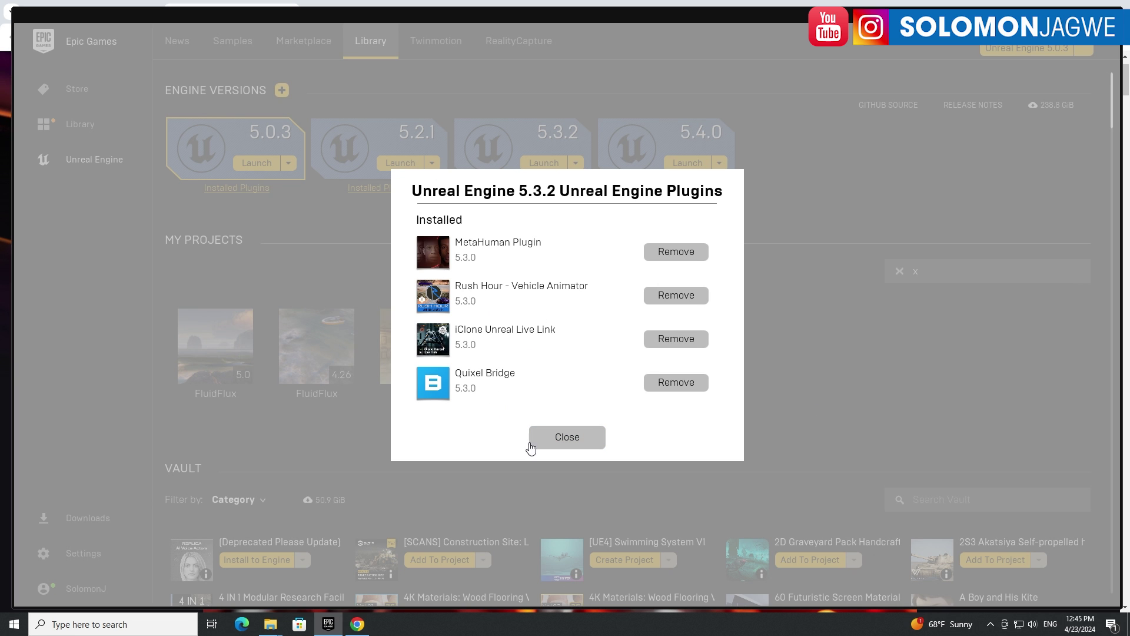
left_click(563, 440)
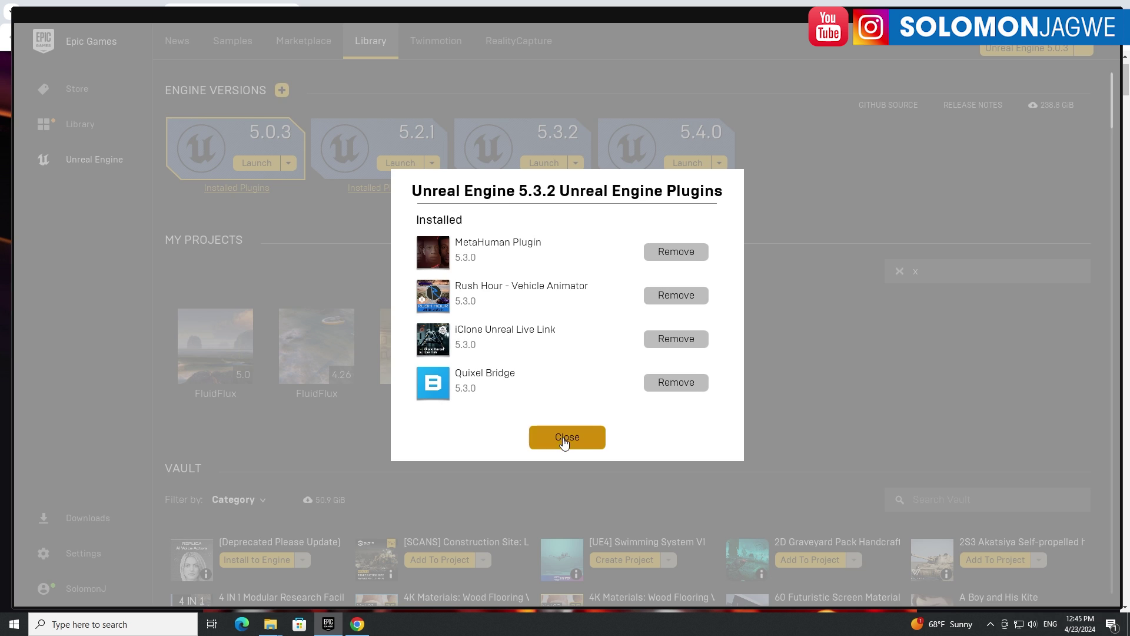
left_click(376, 188)
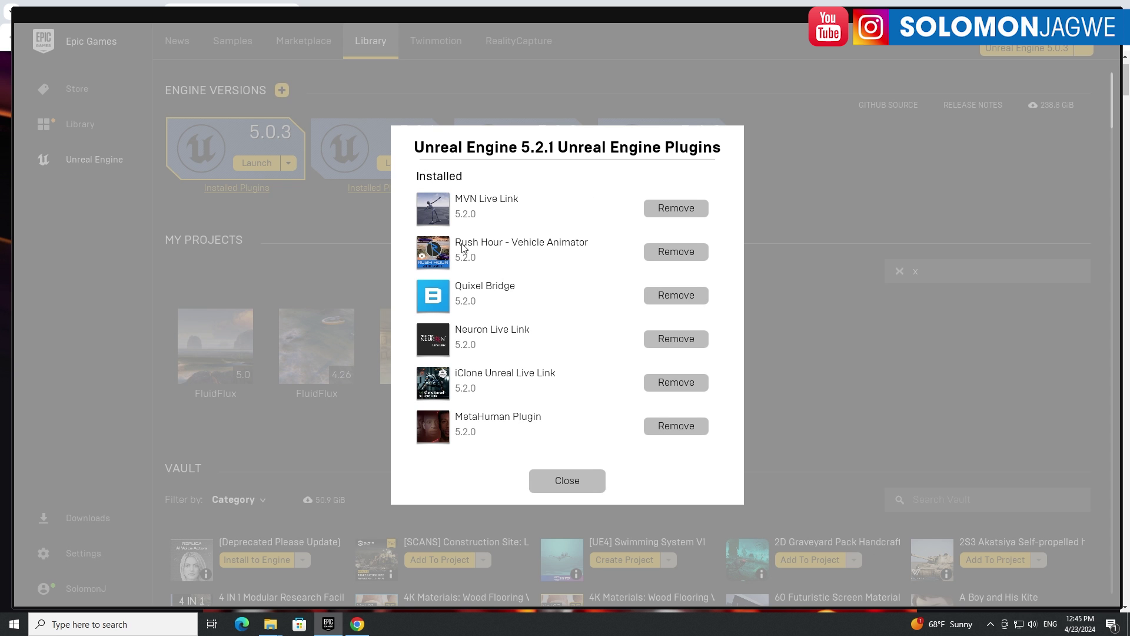
left_click(566, 481)
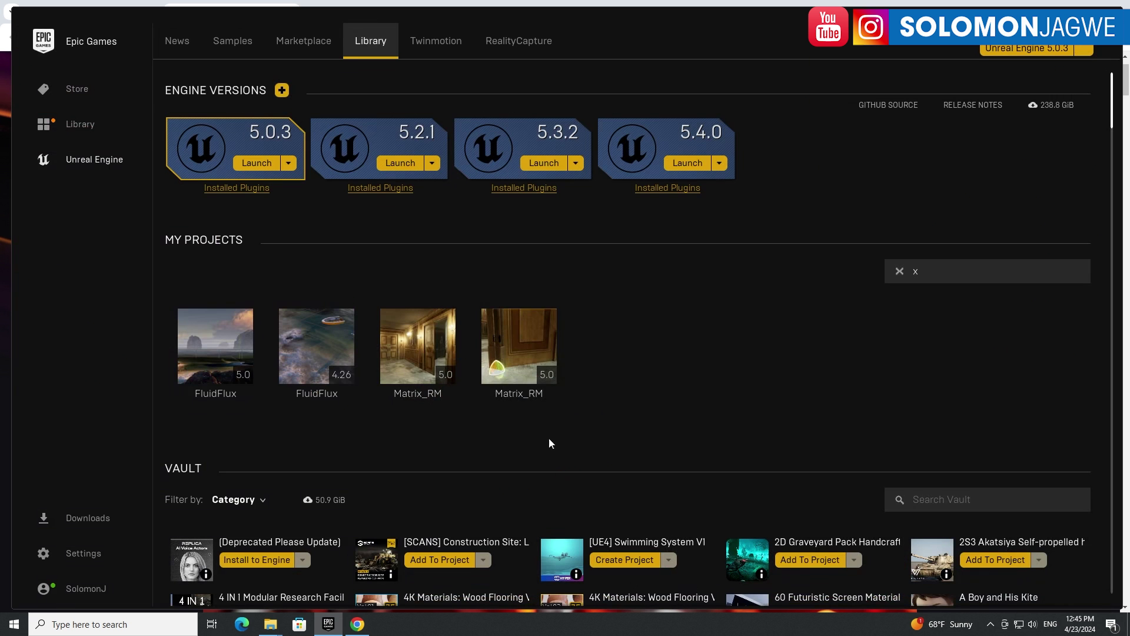
Compare the plugins installed for engine versions 5.3.2 and 5.2.1 with those installed for 5.4.0
left_click(504, 188)
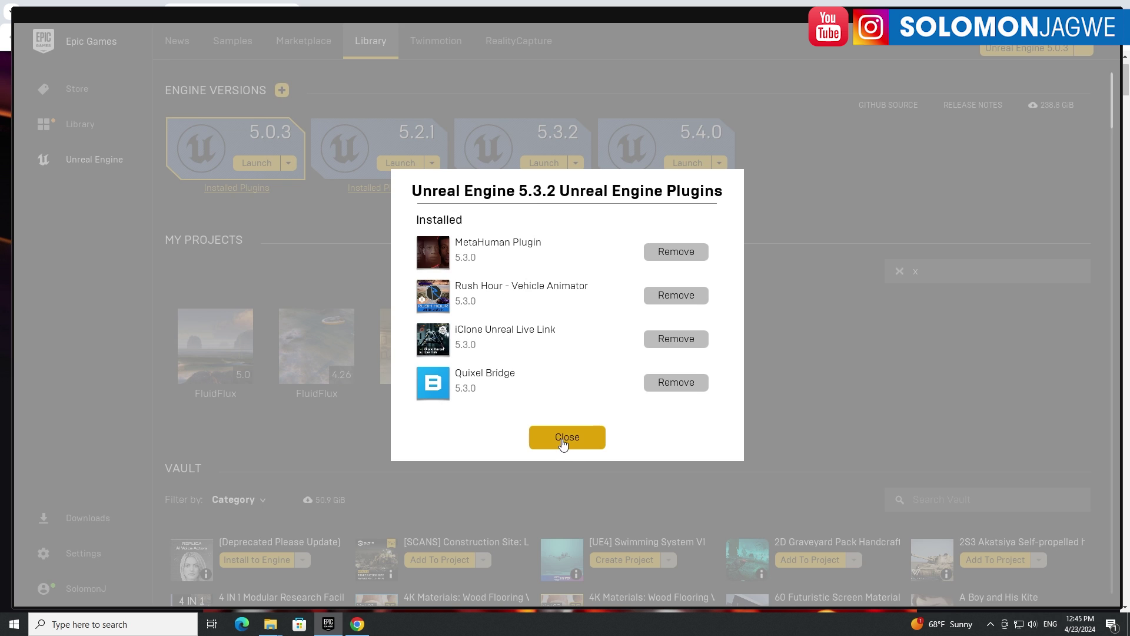
left_click(599, 438)
left_click(661, 190)
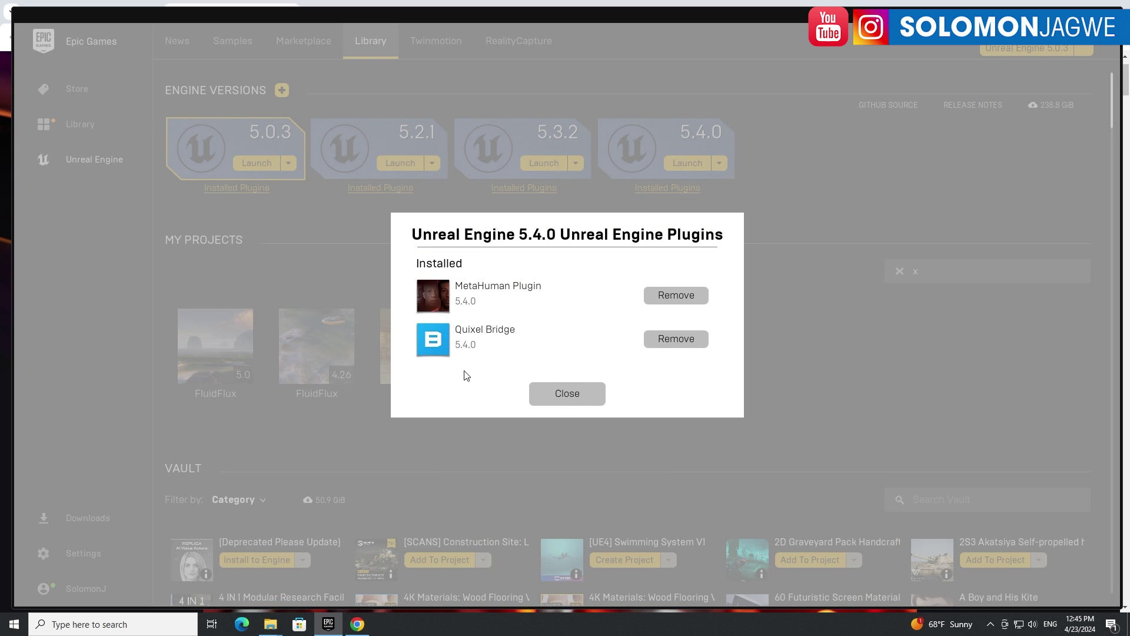
left_click(562, 398)
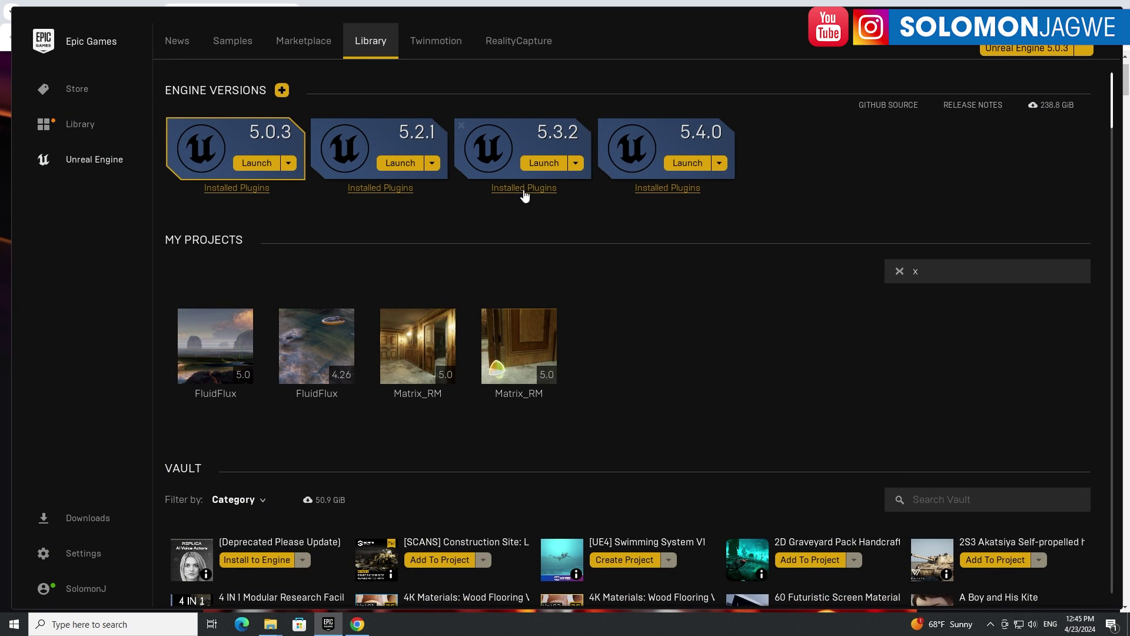
left_click(386, 188)
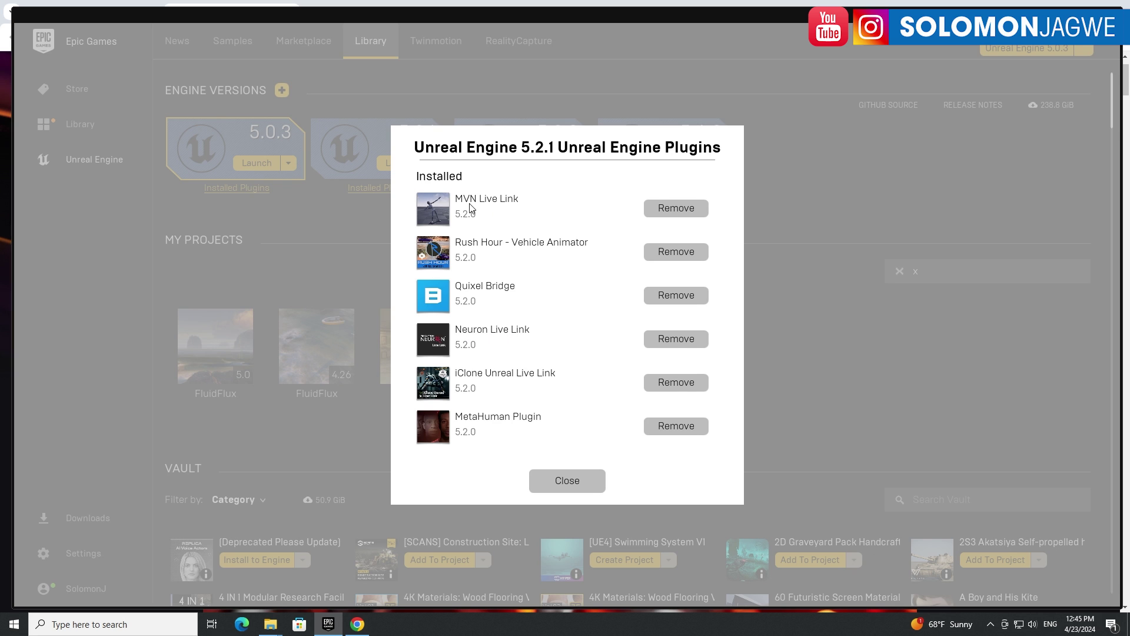
left_click(570, 481)
left_click(662, 188)
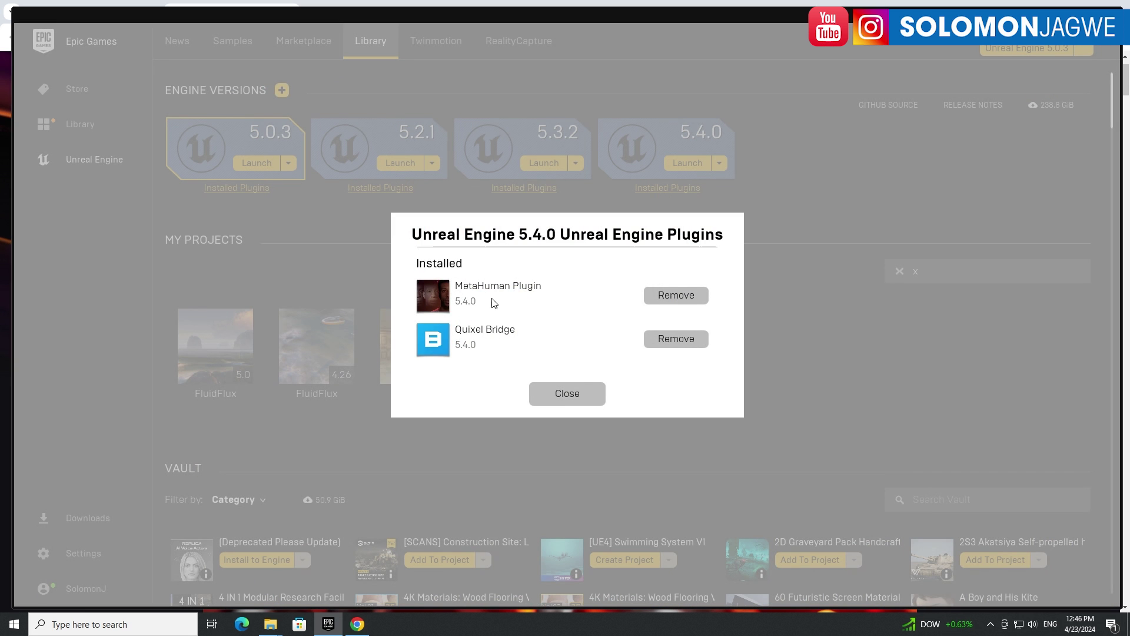
Switch to Chrome and look through the Adventures of Nkoza & Nankya home page, including its books and embedded kids' song videos
left_click(354, 626)
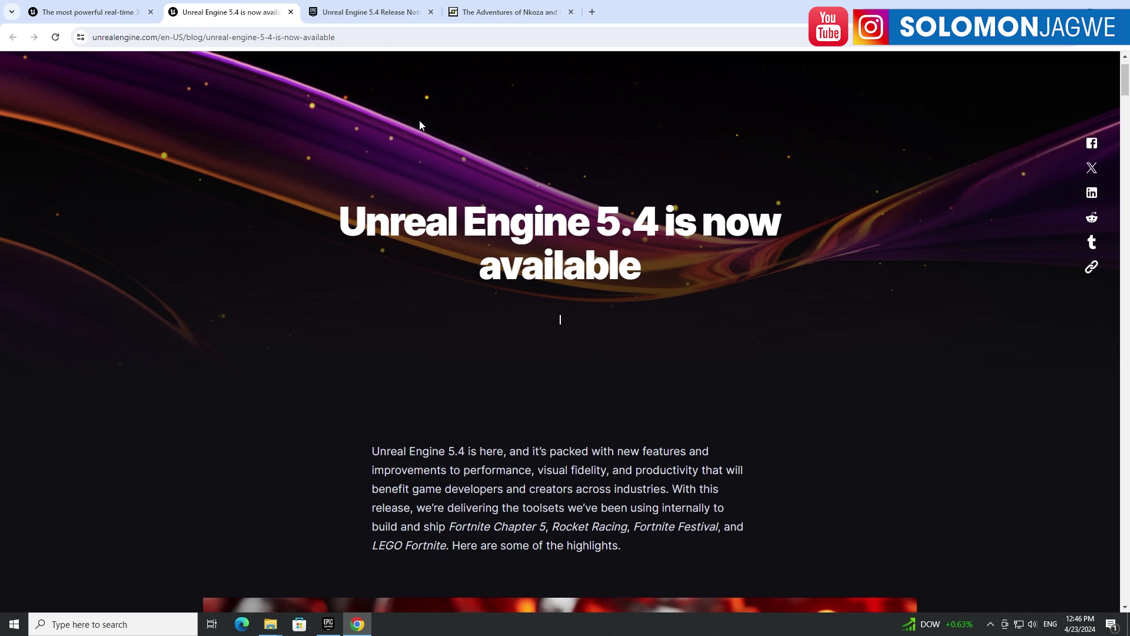
left_click(491, 13)
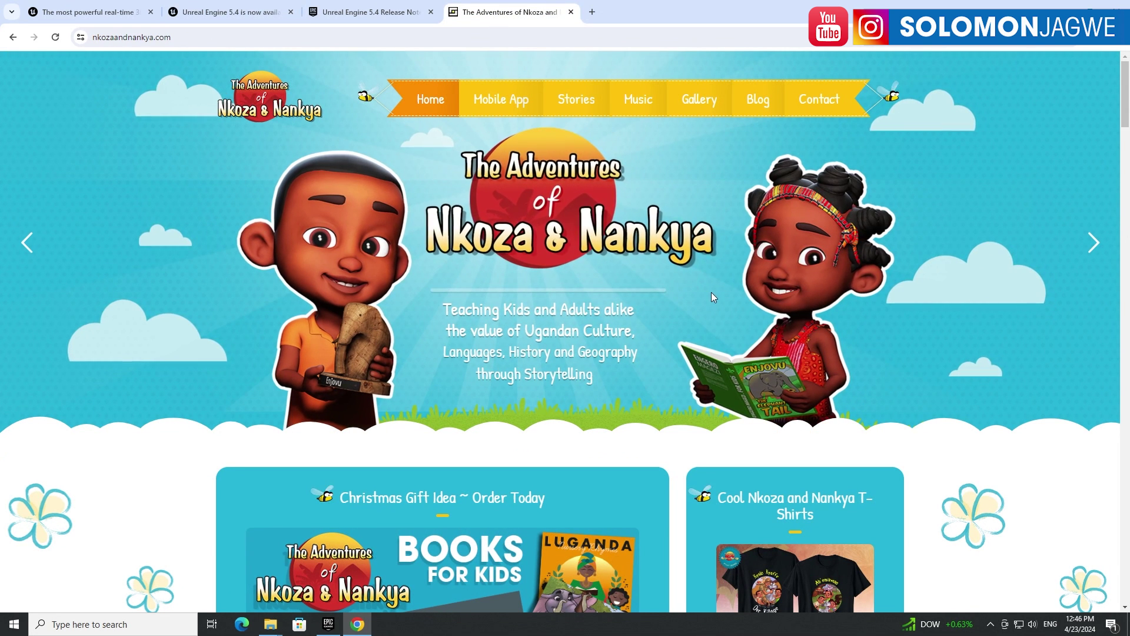
scroll(636, 279, "down", 1)
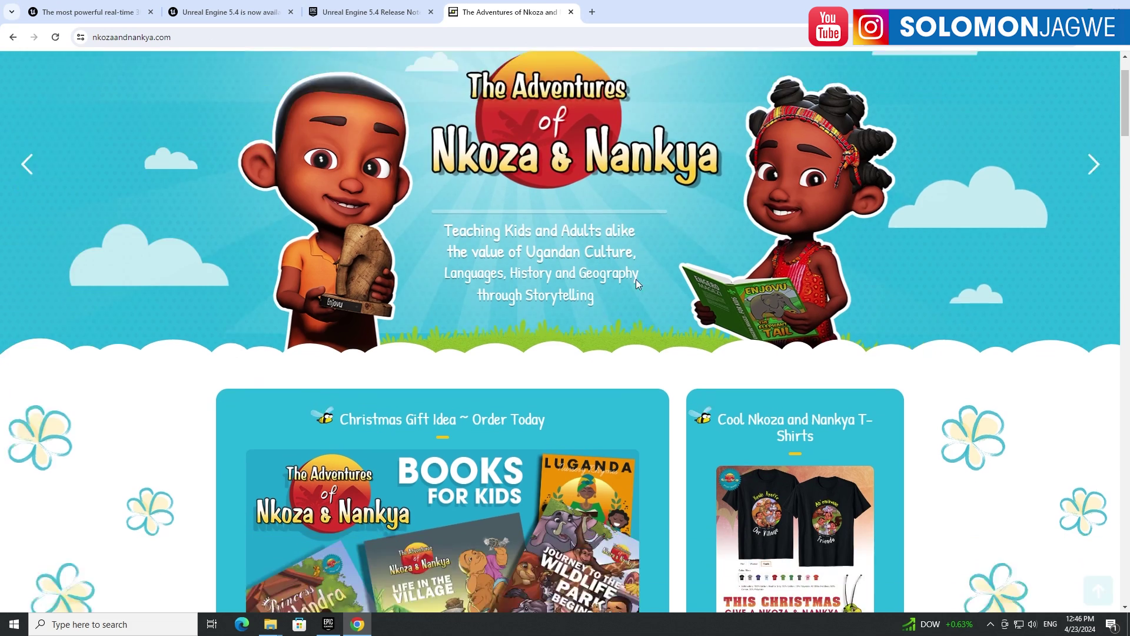
scroll(637, 283, "down", 13)
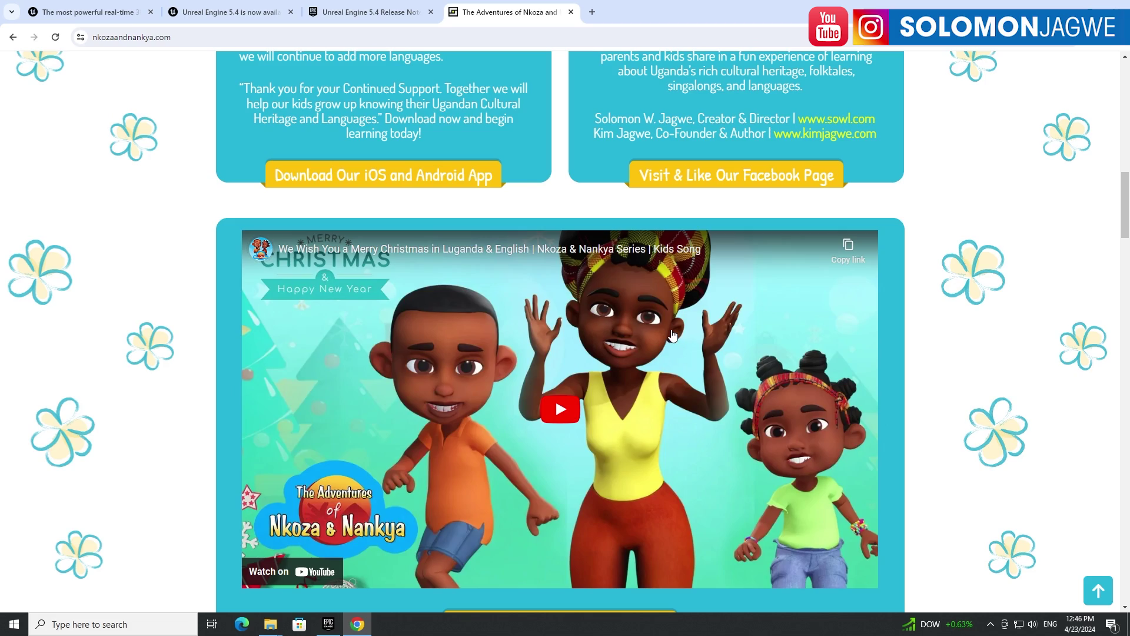
scroll(674, 338, "up", 8)
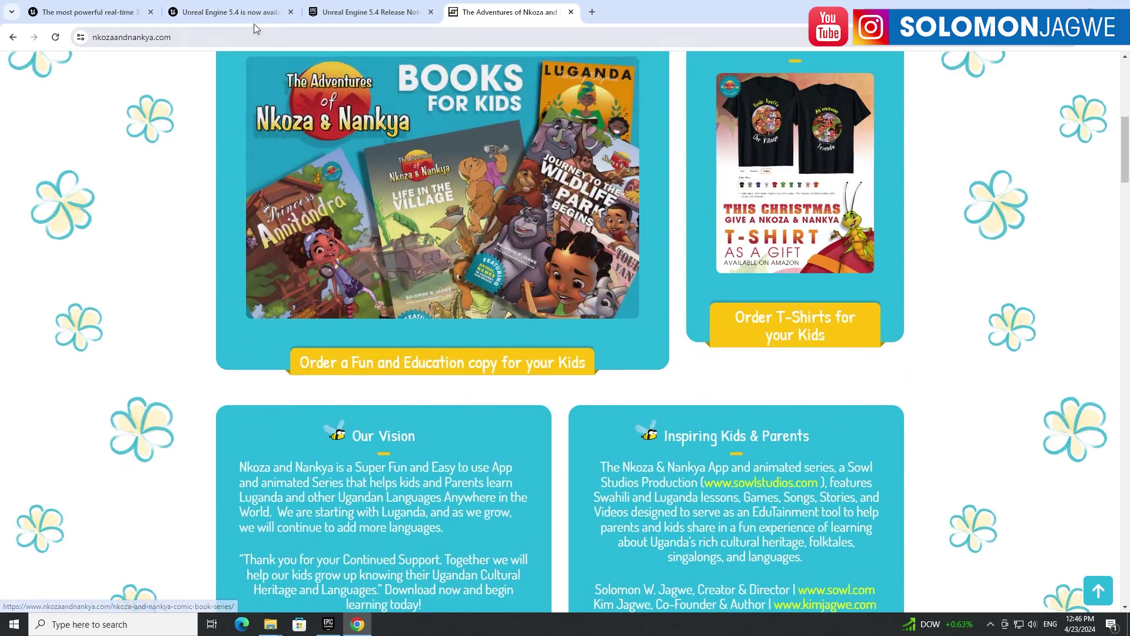
scroll(360, 118, "up", 5)
scroll(360, 118, "up", 3)
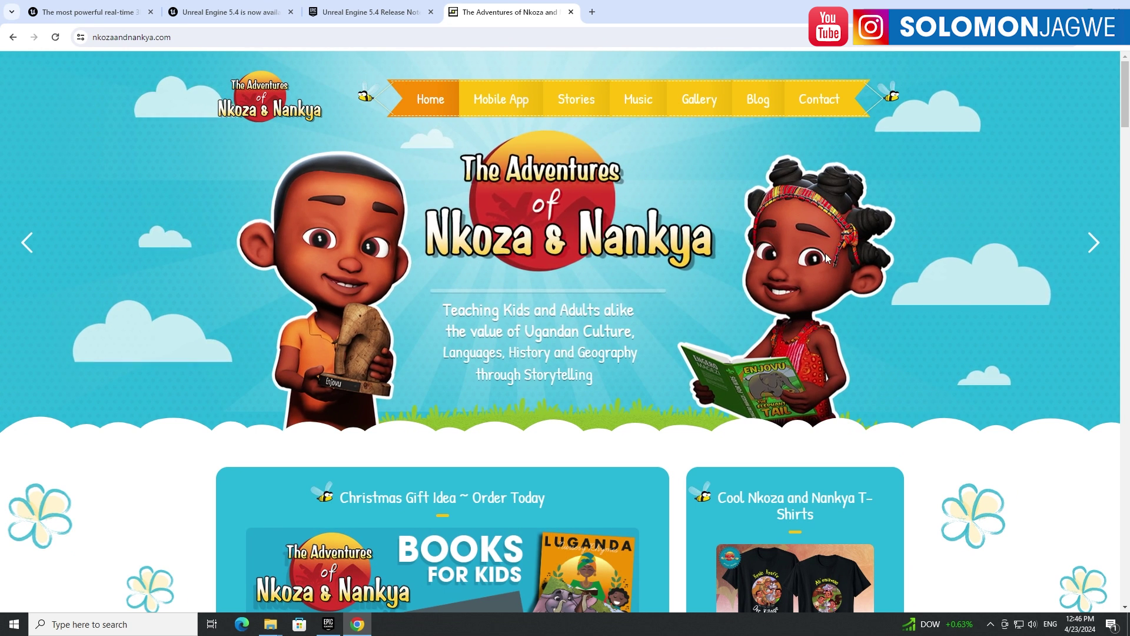
scroll(877, 282, "down", 7)
scroll(877, 282, "down", 17)
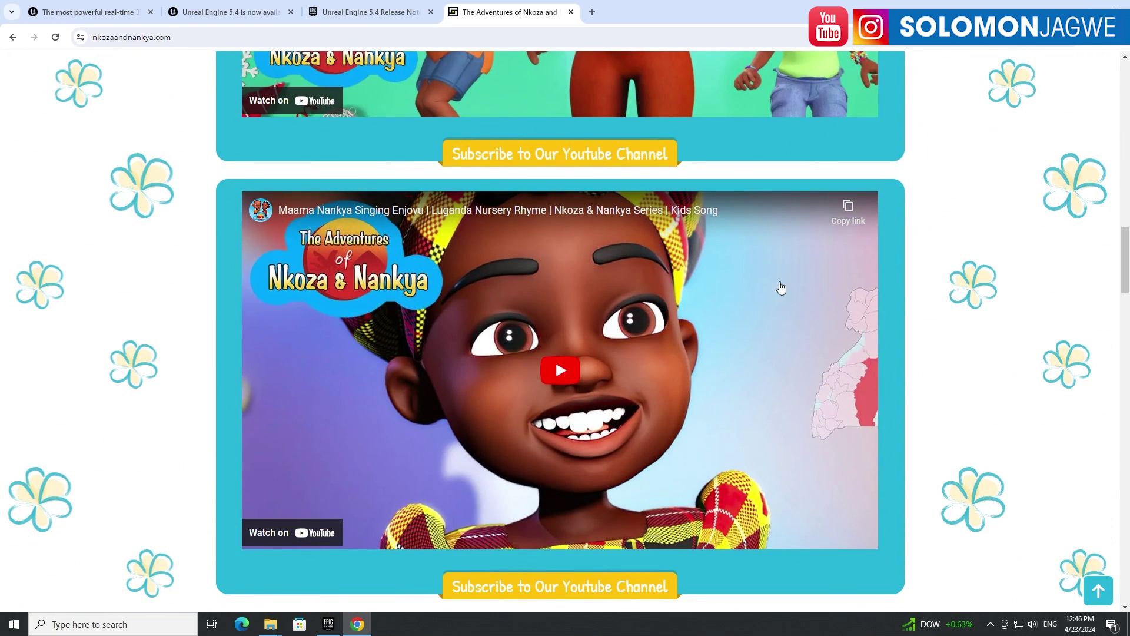
scroll(962, 290, "down", 12)
scroll(962, 291, "down", 10)
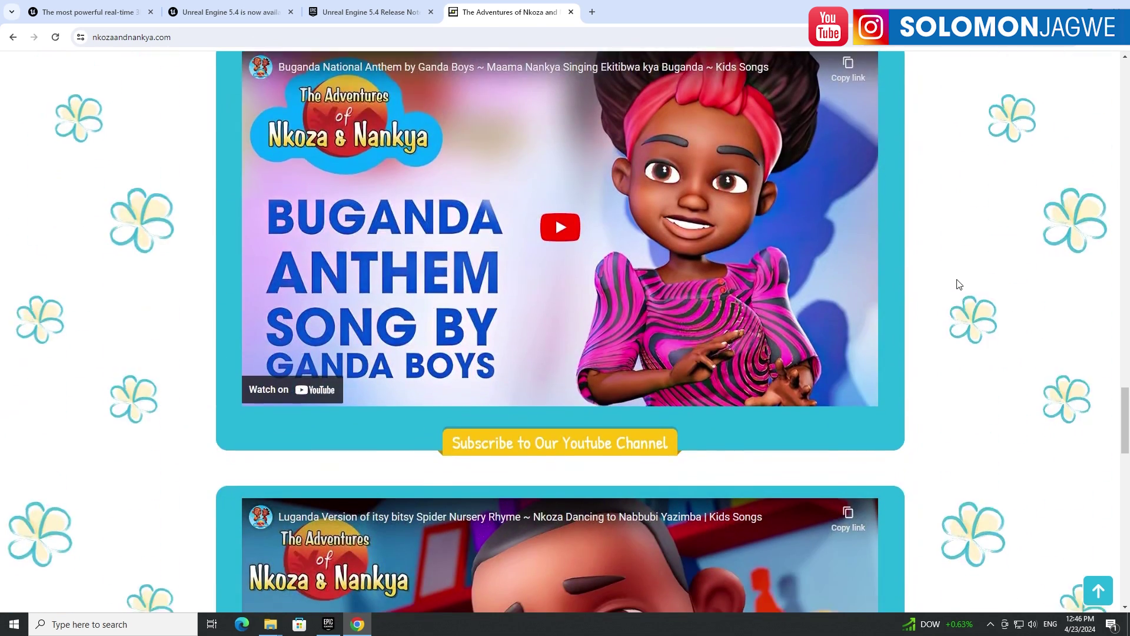
scroll(957, 284, "down", 6)
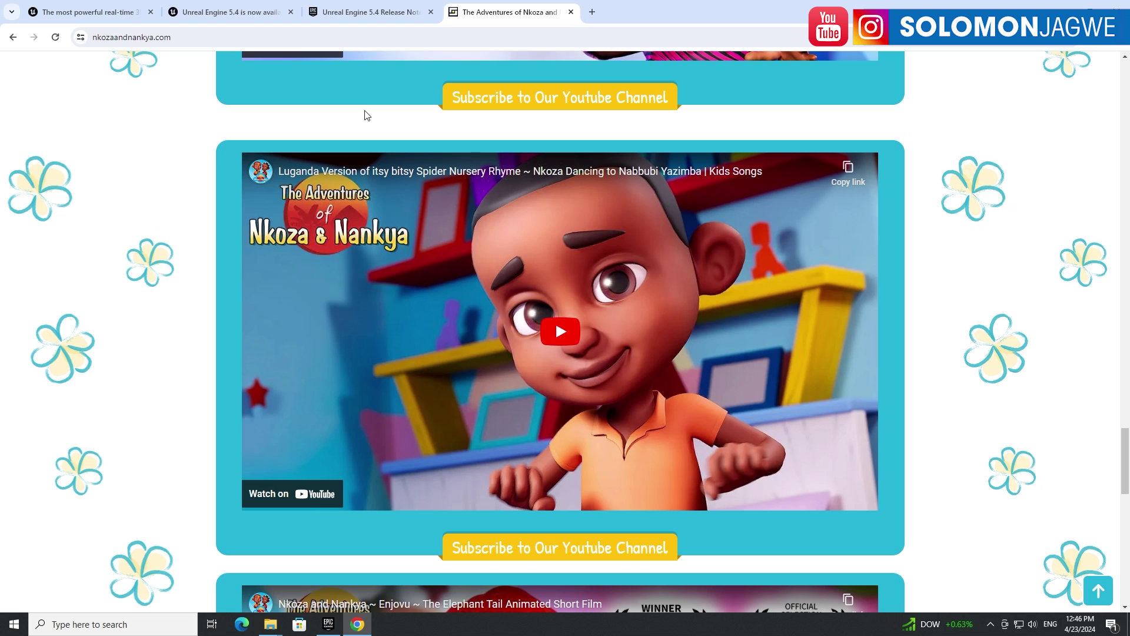
Return to the Unreal Engine 5.4 announcement and view the feature highlights video and the start of the Animation section
left_click(231, 22)
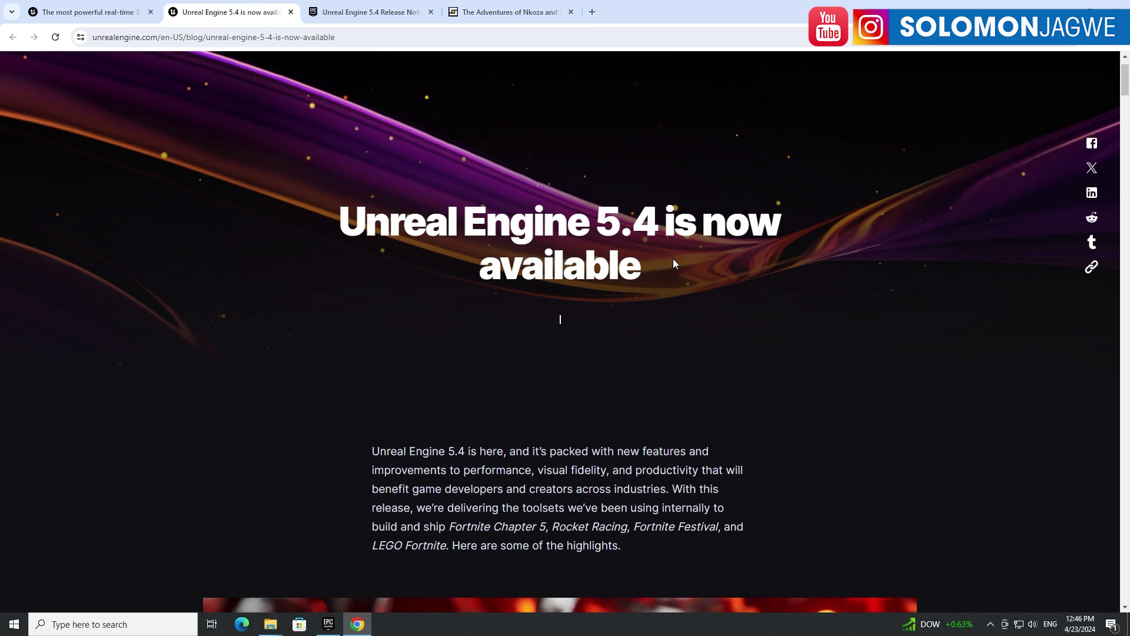
scroll(677, 259, "down", 2)
scroll(684, 254, "down", 4)
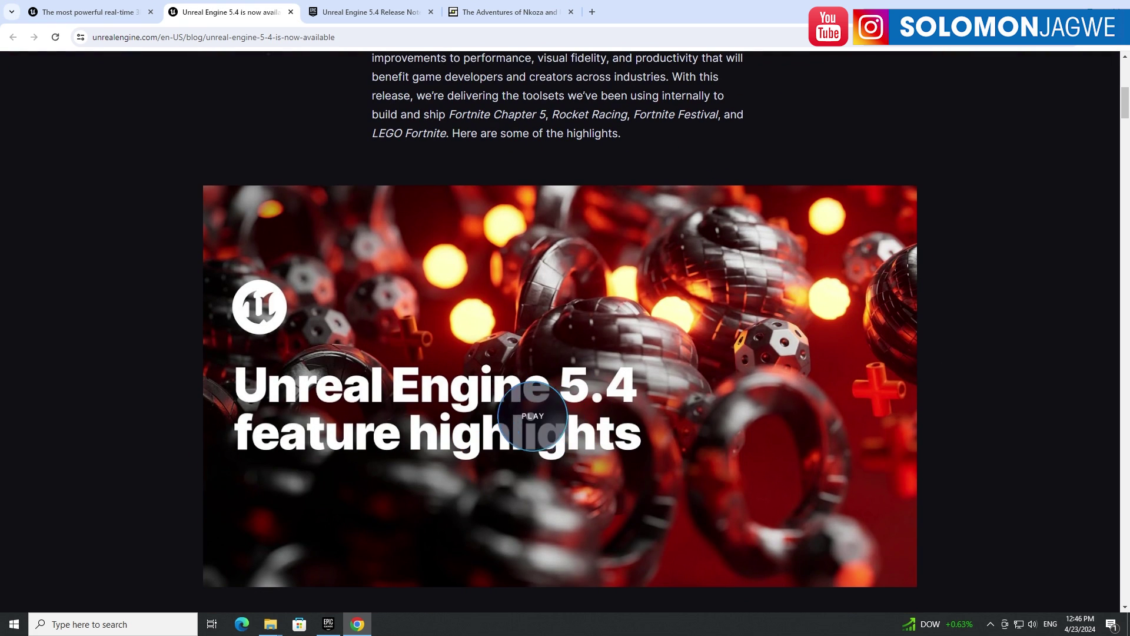
scroll(941, 371, "down", 3)
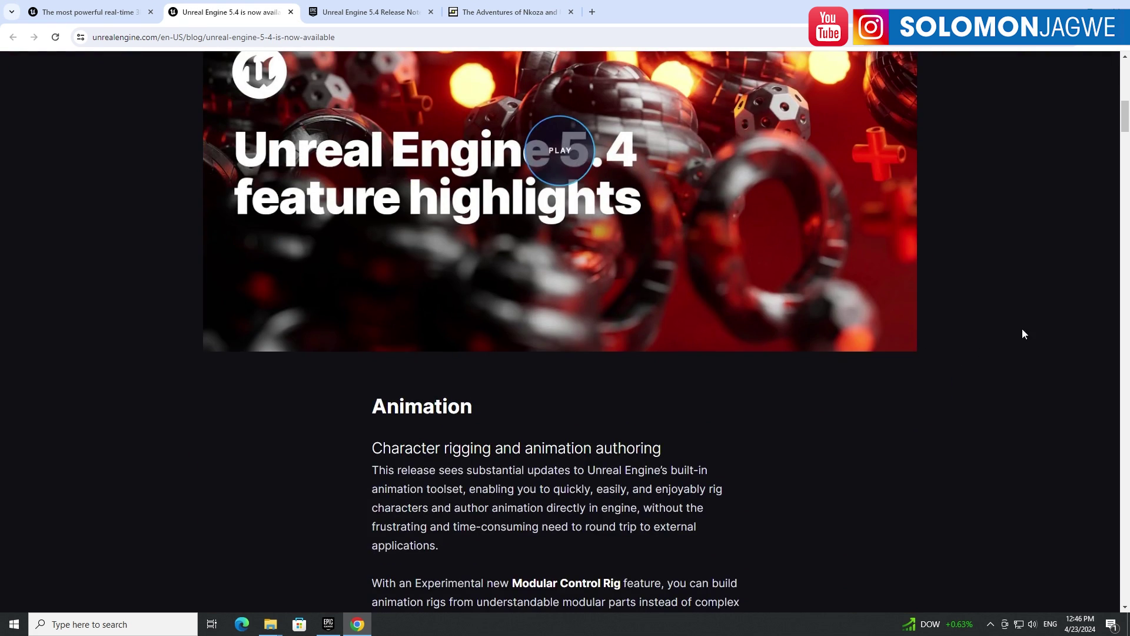
scroll(824, 277, "up", 3)
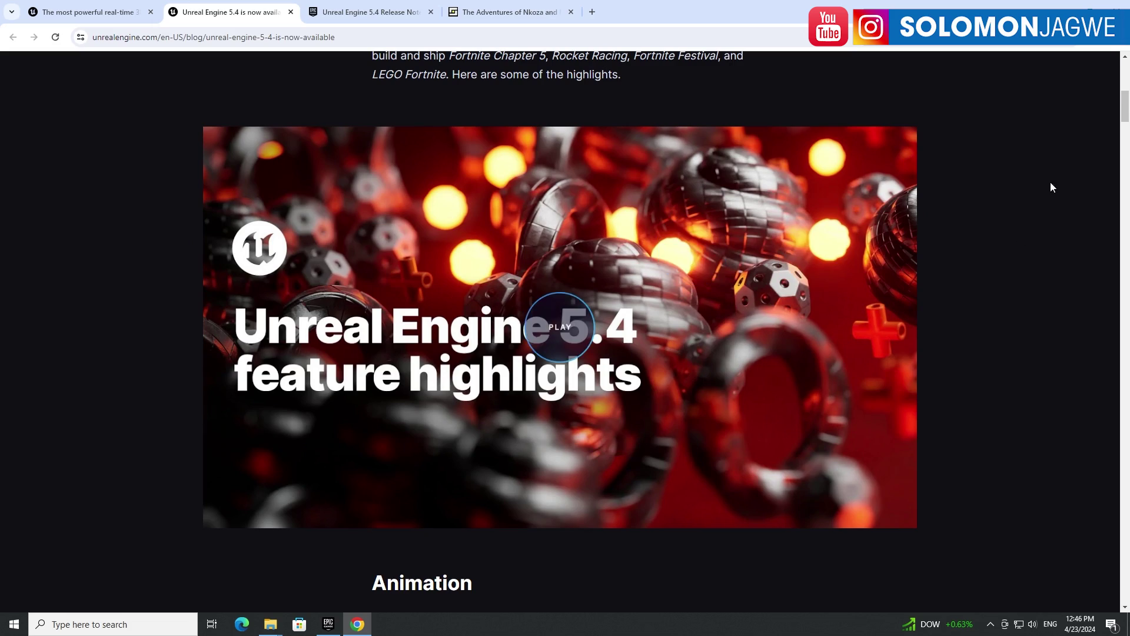
Examine the Motion graphics description and image under Media and entertainment in the Unreal Engine 5.4 announcement
left_click_drag(1124, 106, 1113, 460)
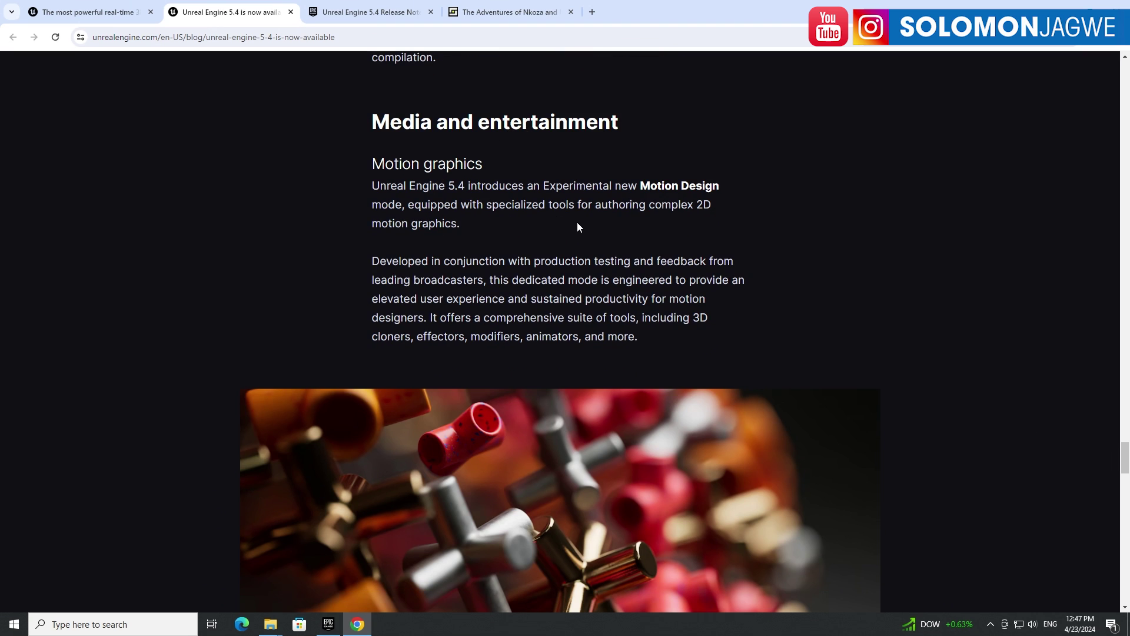
scroll(577, 222, "down", 1)
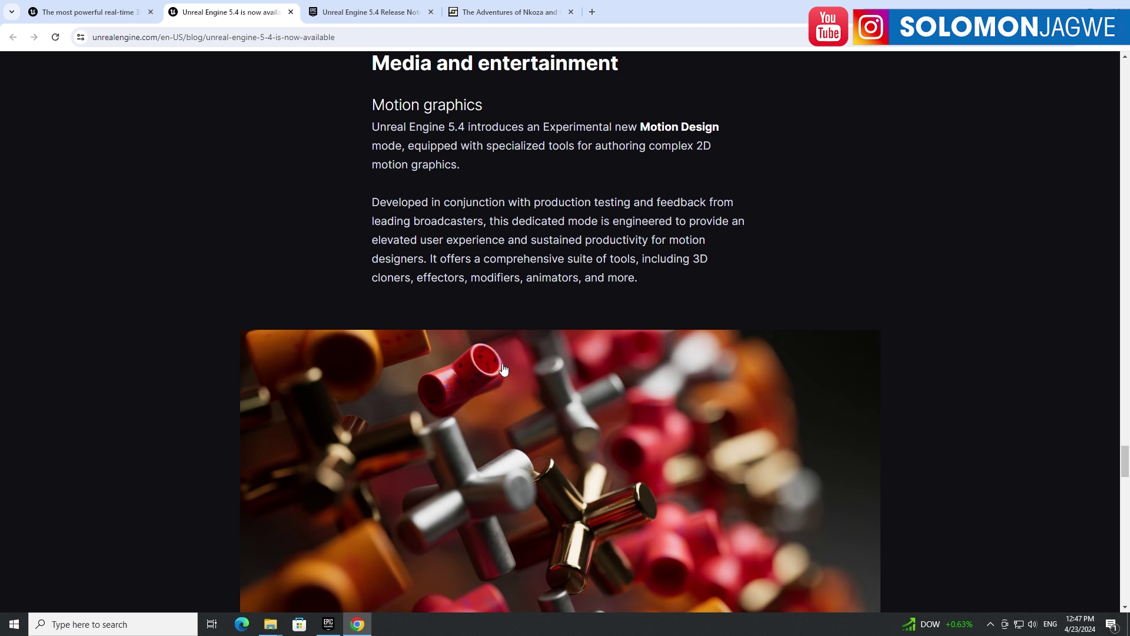
scroll(664, 380, "down", 2)
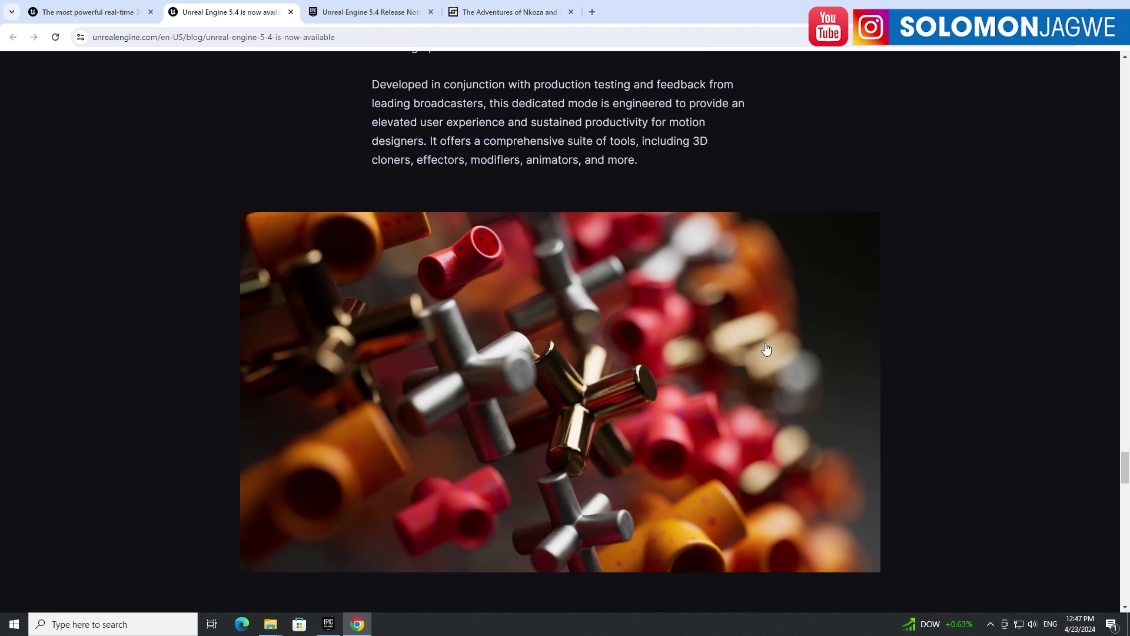
scroll(764, 348, "up", 3)
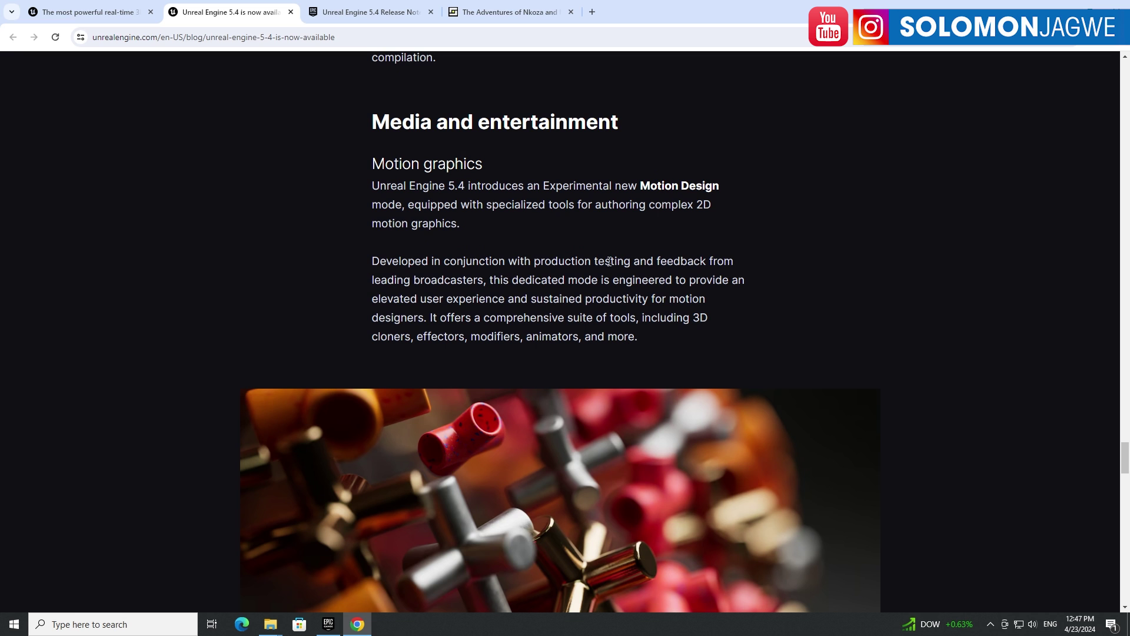
Read the Virtual production, Linux support and Cloth simulation sections of the Unreal Engine 5.4 announcement, down to the release notes link
scroll(551, 378, "down", 3)
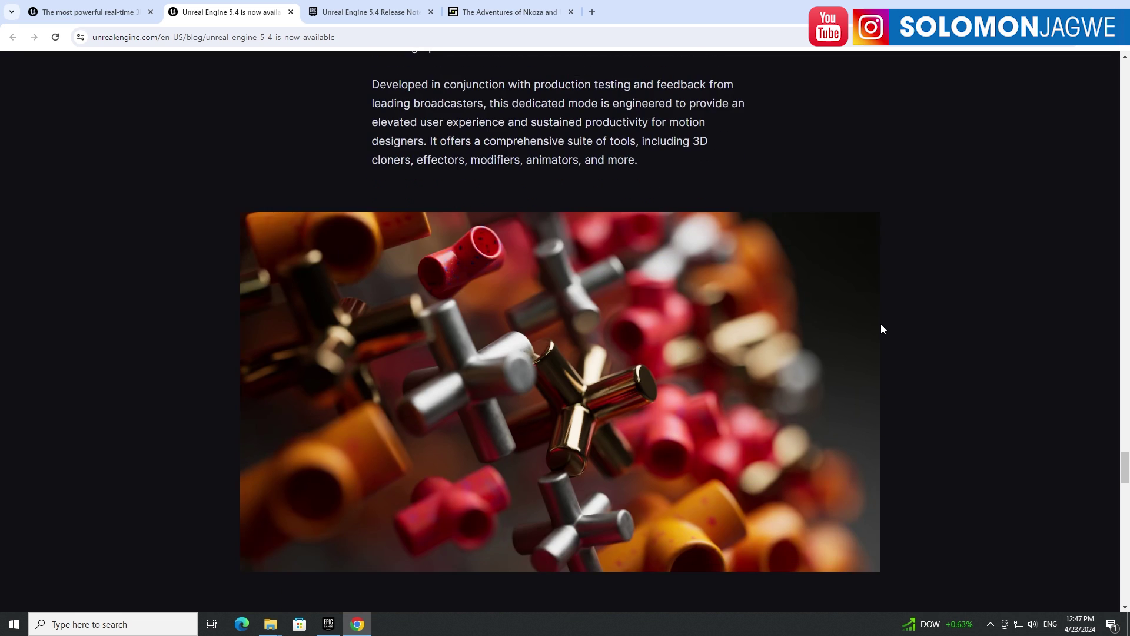
scroll(881, 328, "down", 1)
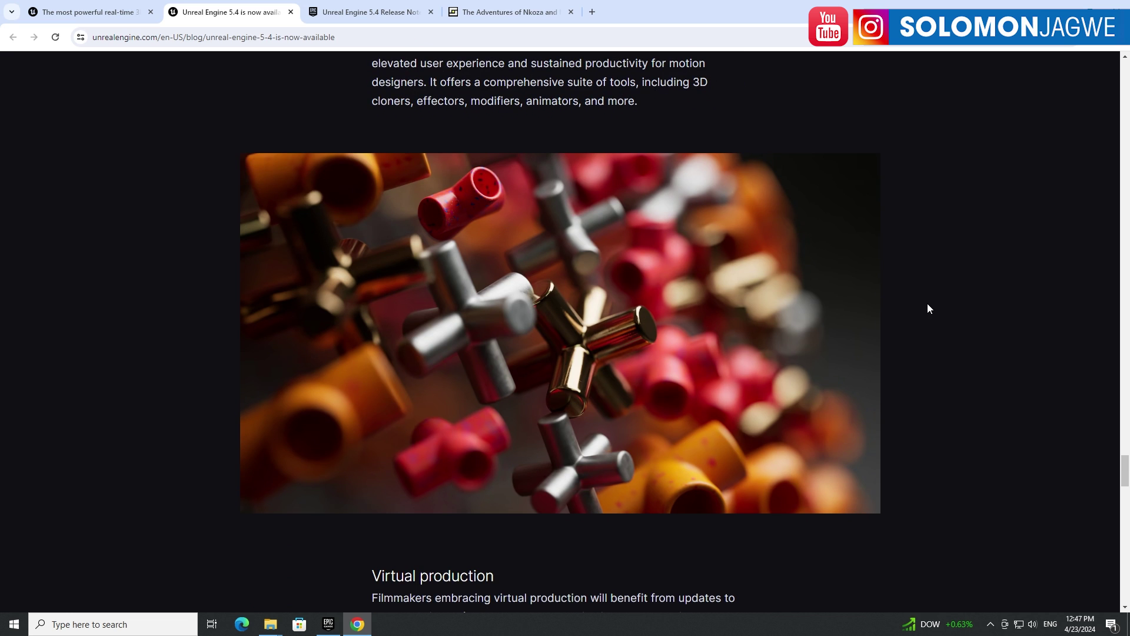
scroll(939, 305, "down", 6)
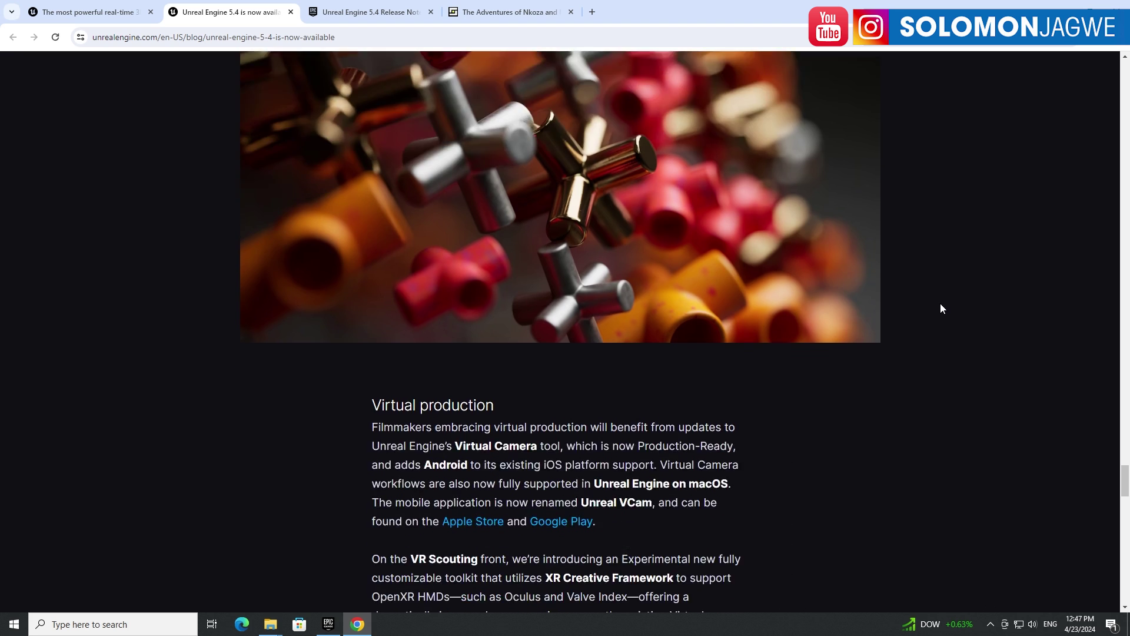
scroll(940, 307, "down", 1)
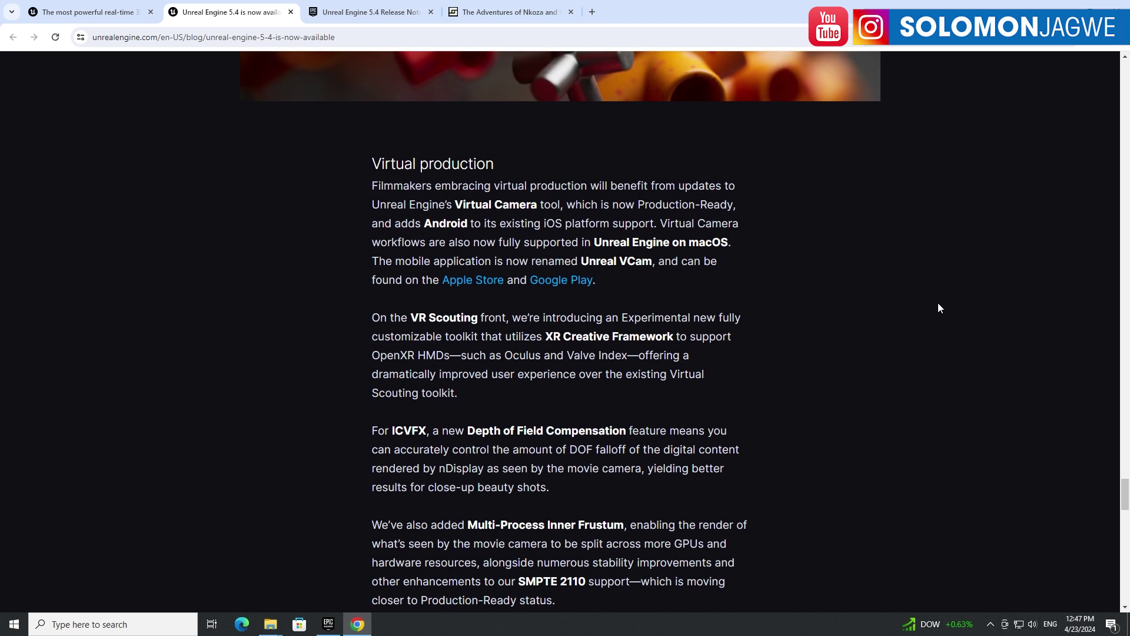
scroll(939, 307, "down", 3)
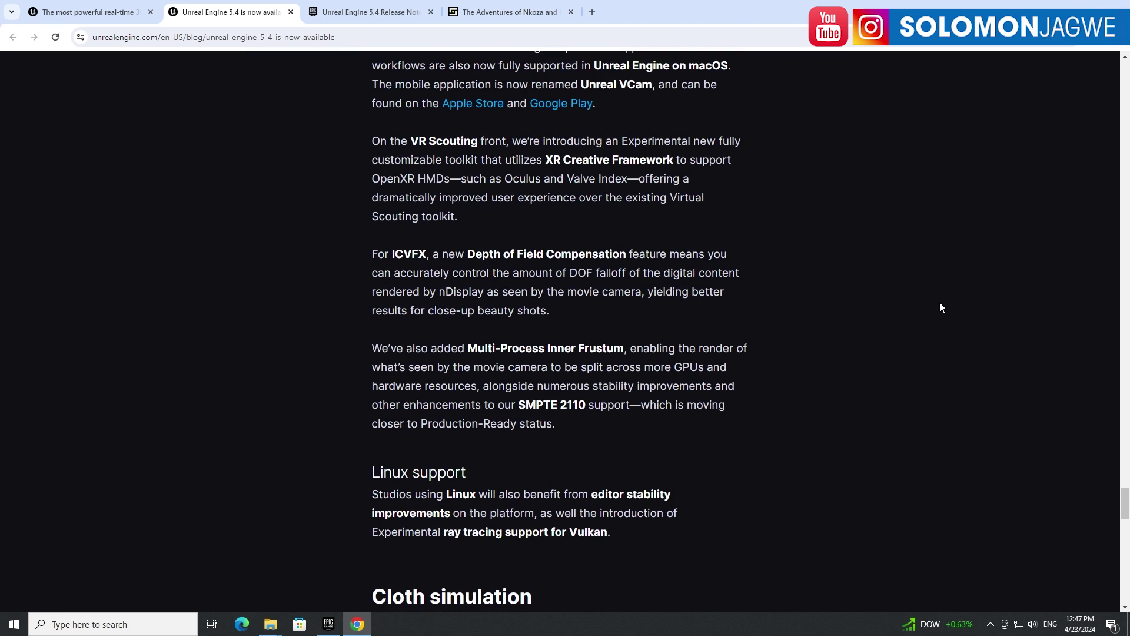
scroll(946, 303, "down", 8)
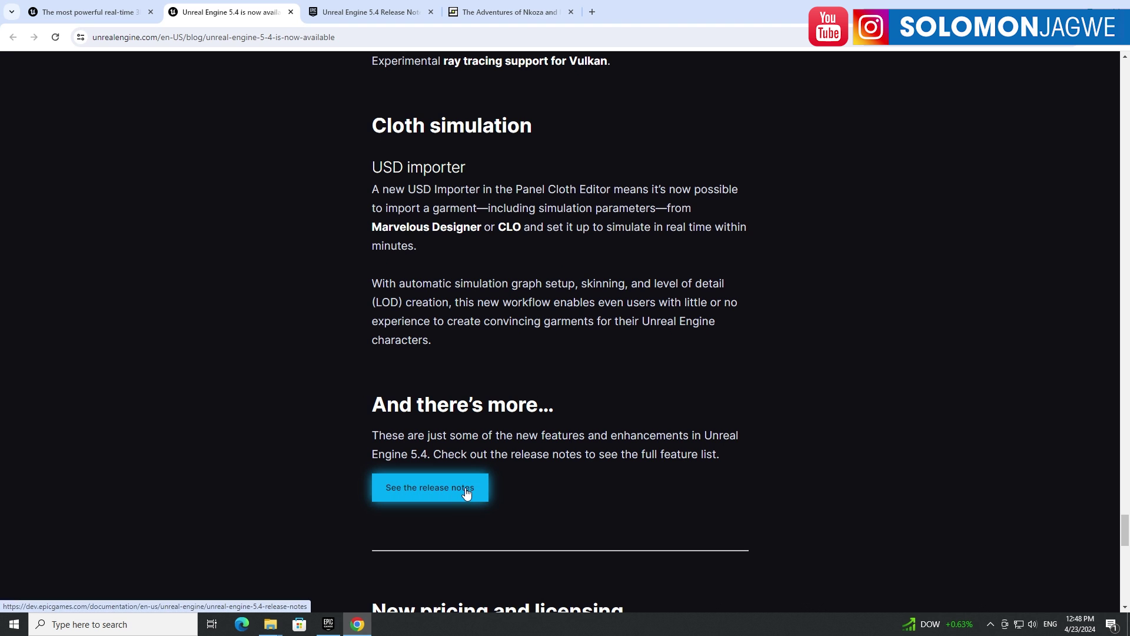
Switch to the Unreal Engine 5.4 Release Notes and look through Character and Animation from the animation authoring tools to New Gizmos
left_click(388, 12)
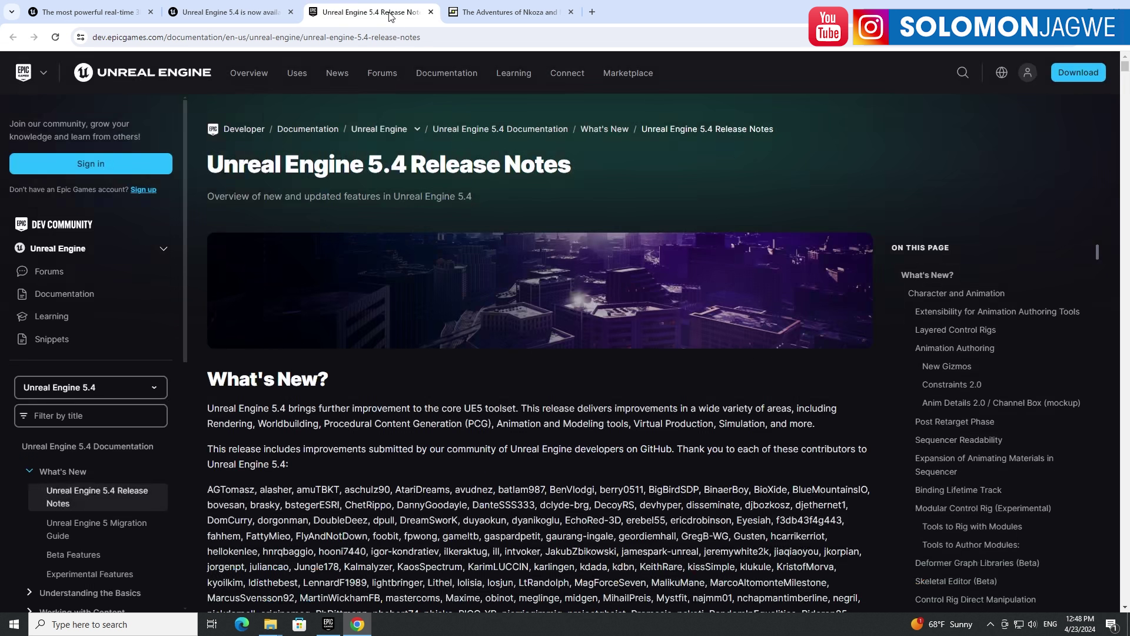
scroll(728, 259, "down", 5)
scroll(696, 239, "down", 10)
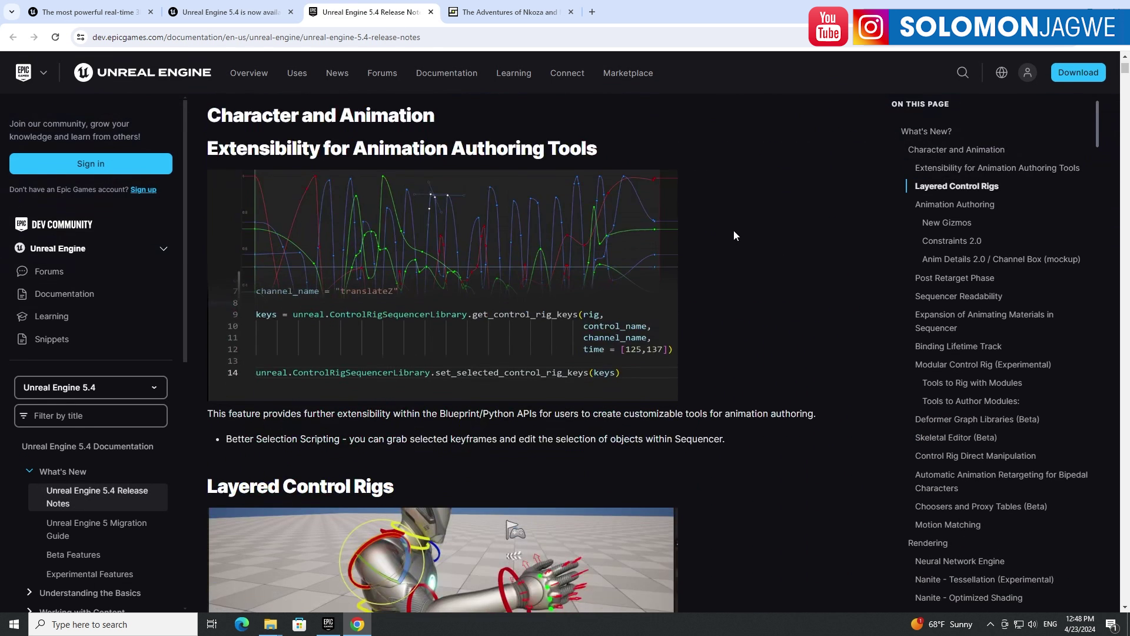
scroll(734, 234, "down", 15)
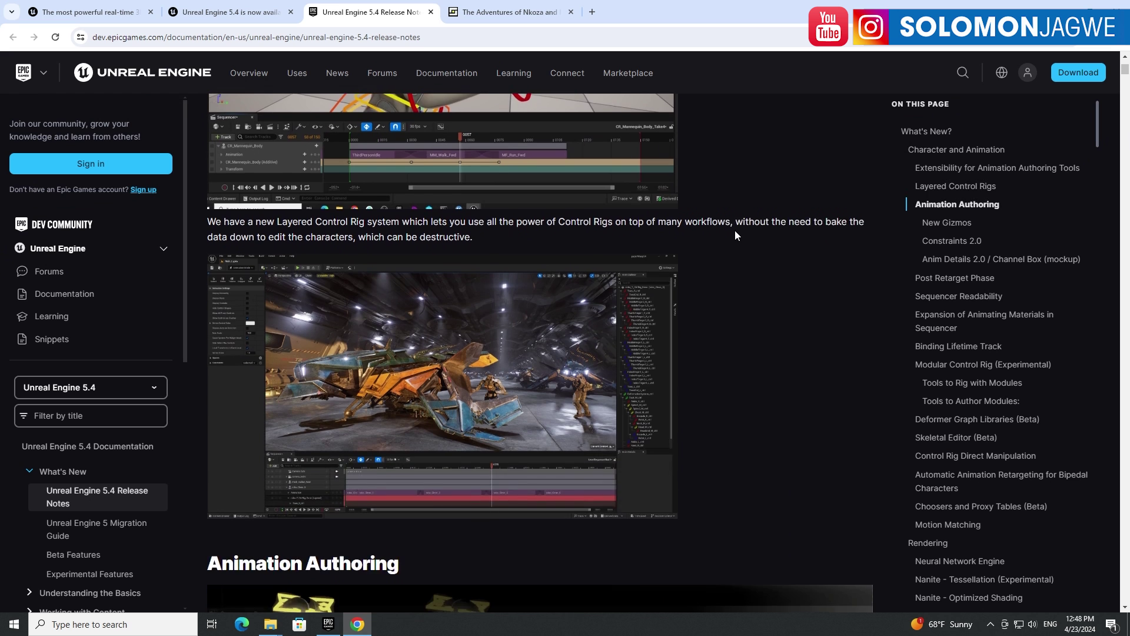
scroll(737, 236, "down", 2)
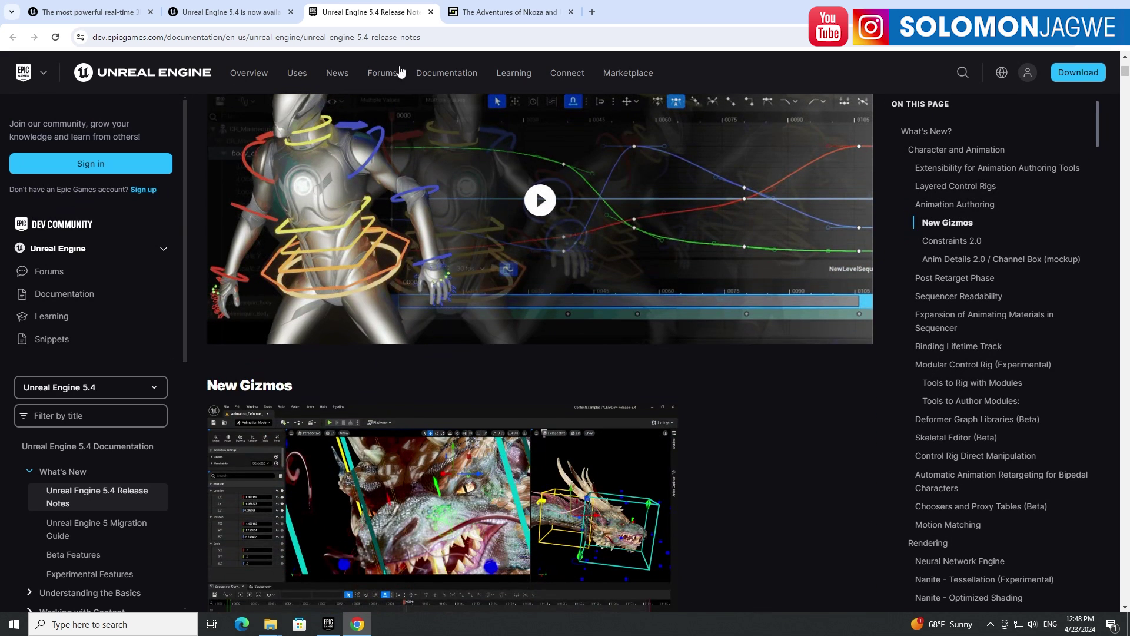
Return to the Unreal Engine 5.4 announcement and review the Motion Matching and character rigging sections, ending at the article's title
left_click(230, 13)
left_click_drag(1125, 532, 1079, 198)
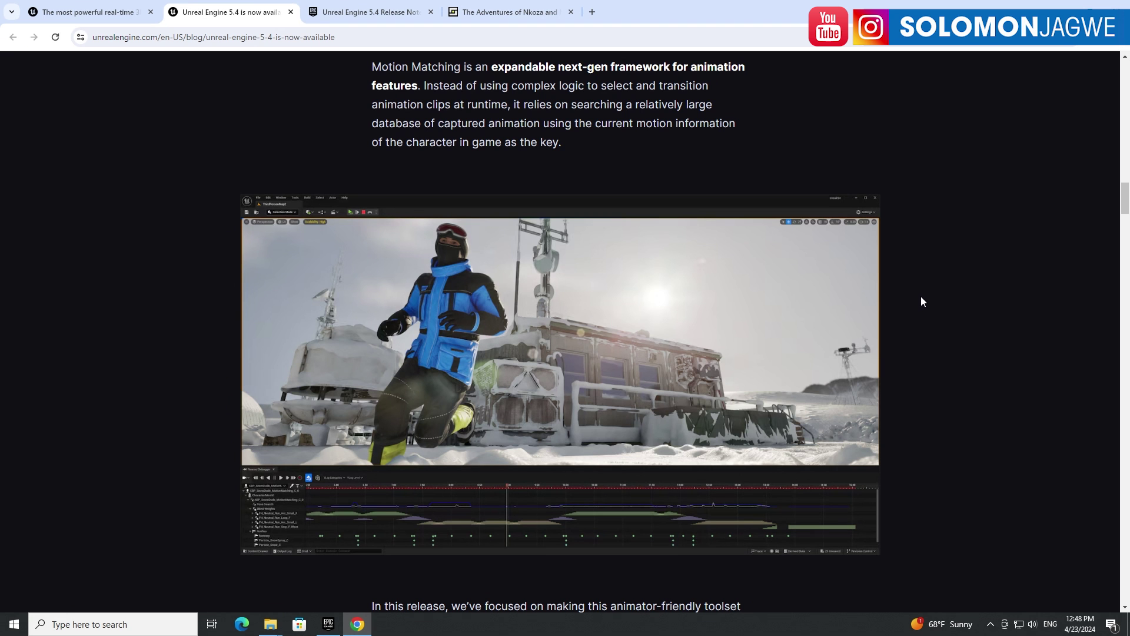
scroll(921, 294, "up", 10)
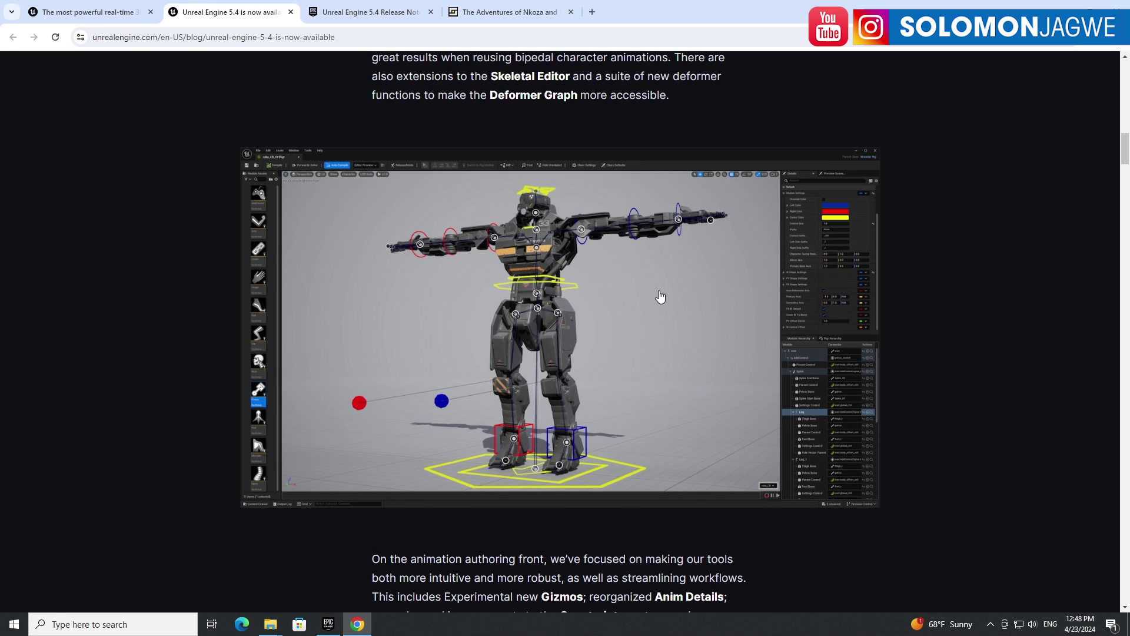
scroll(777, 290, "up", 1)
scroll(777, 290, "up", 15)
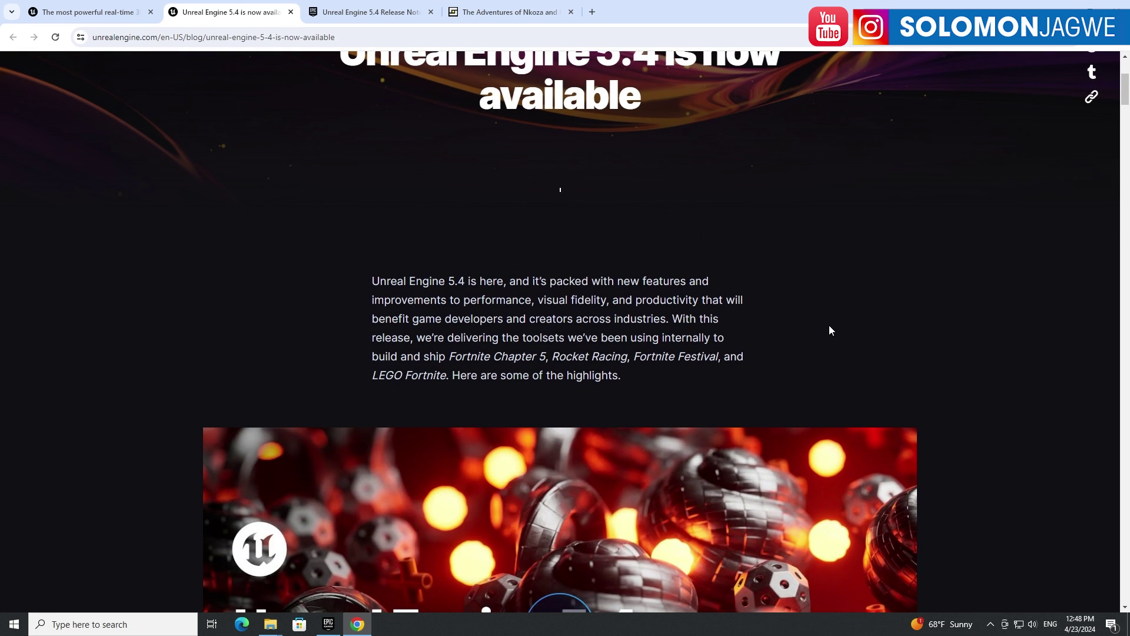
scroll(831, 329, "up", 4)
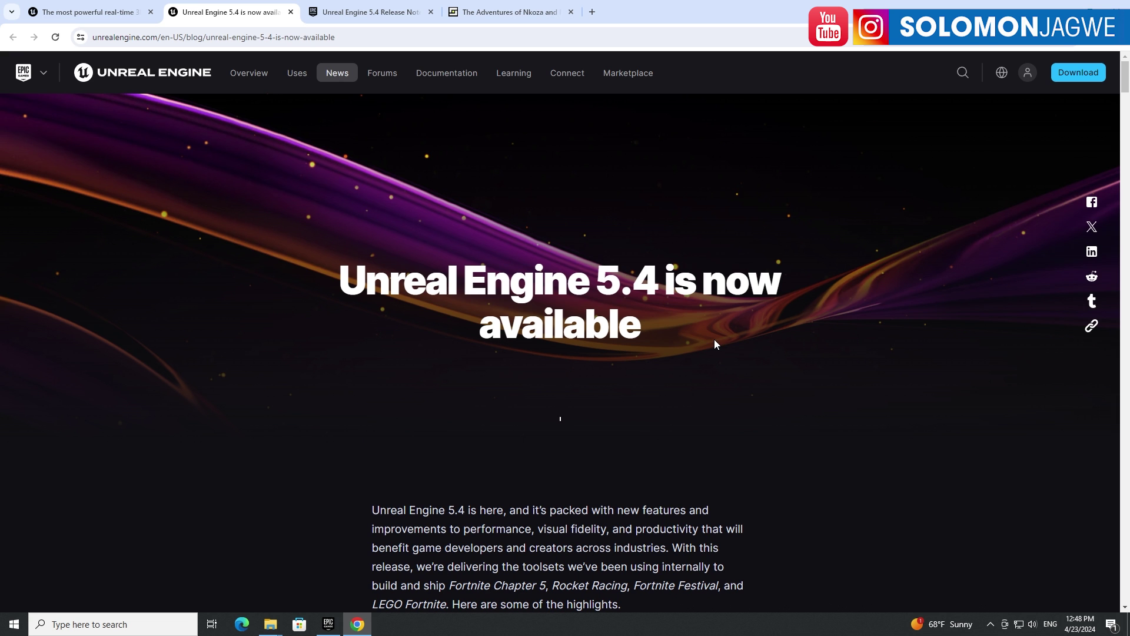
View the Unreal Engine home page and briefly play the Luganda itsy bitsy Spider video on the Nkoza & Nankya site
left_click(126, 13)
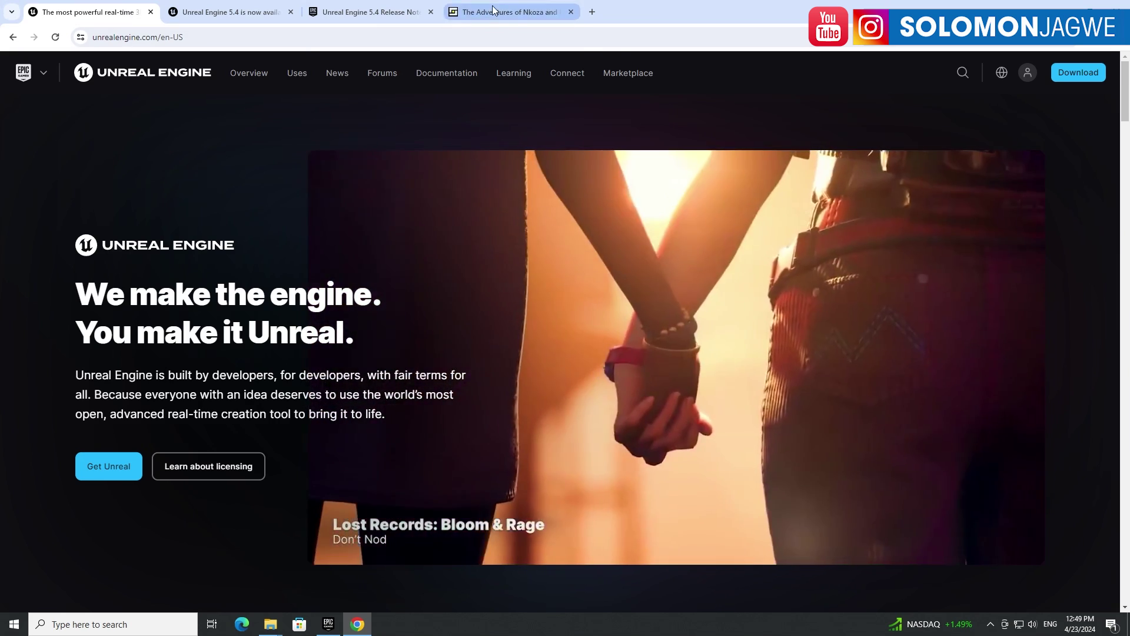
left_click(504, 12)
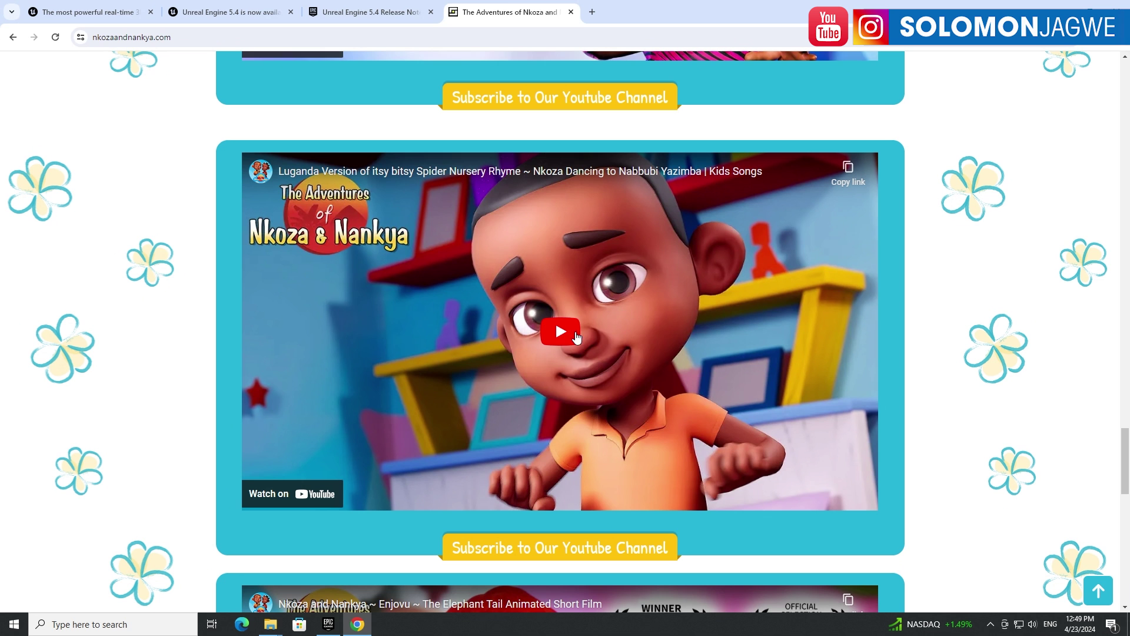
left_click(564, 334)
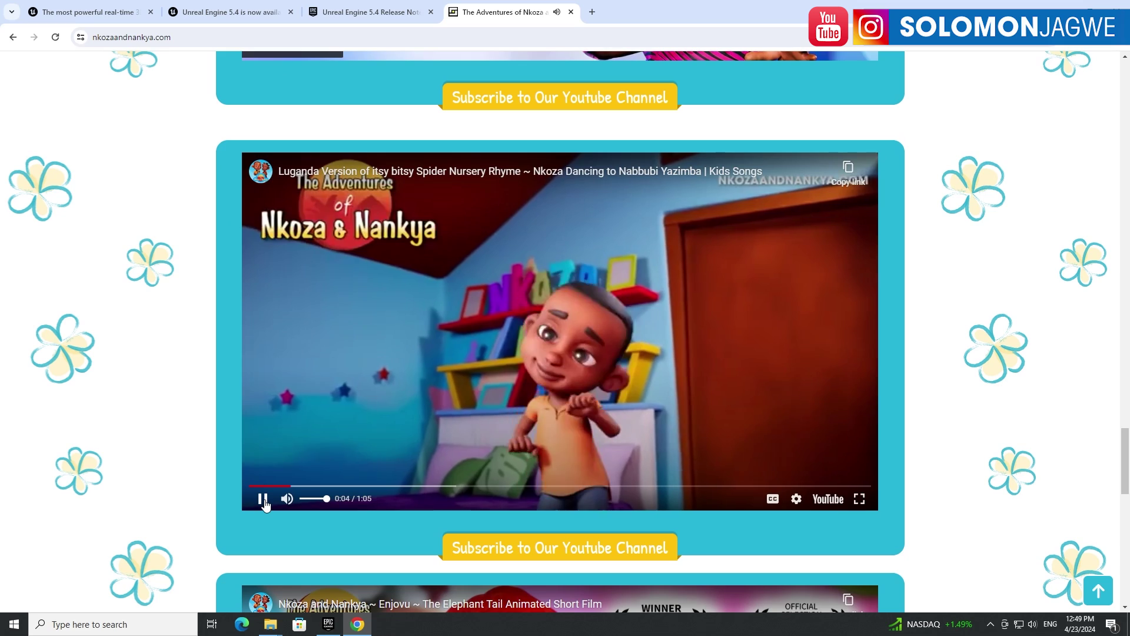
left_click(263, 500)
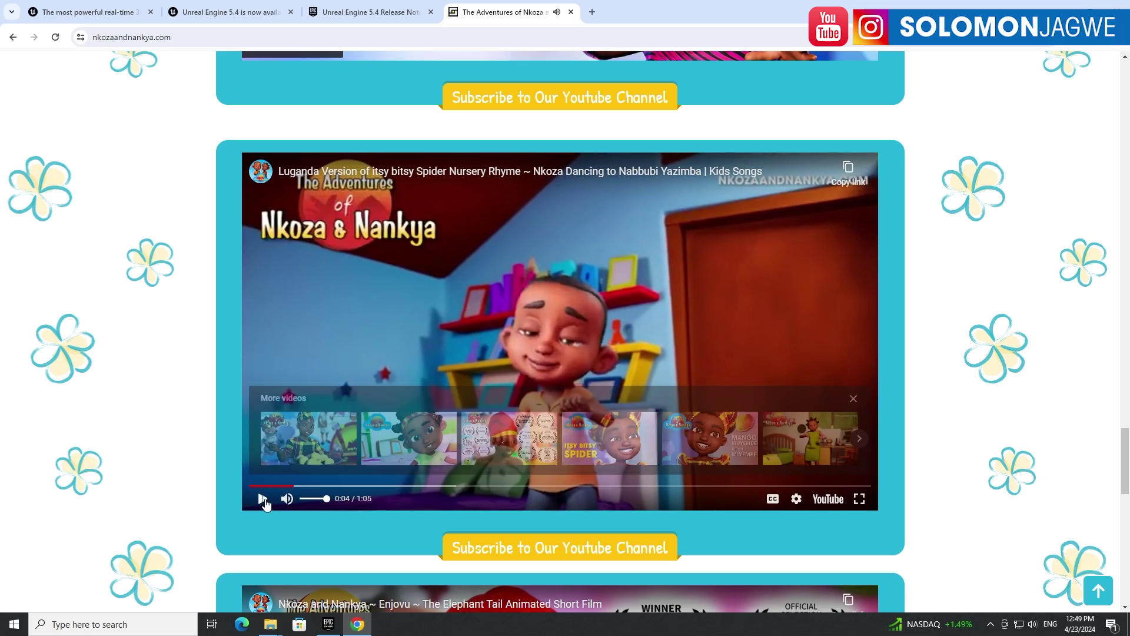
left_click(853, 398)
scroll(835, 365, "up", 20)
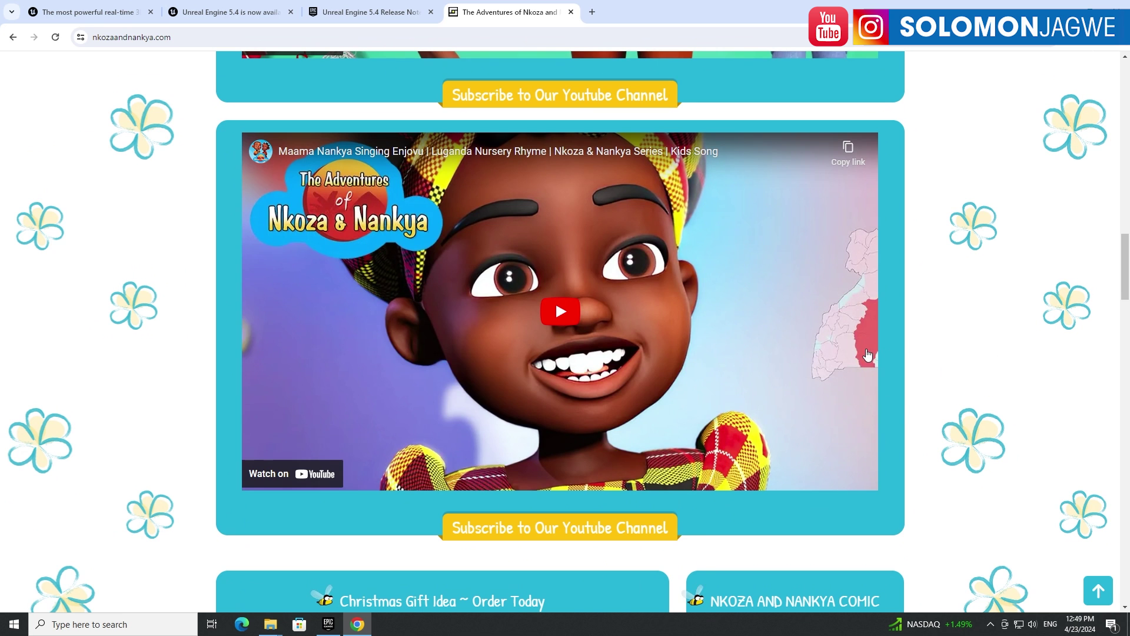
Switch to the Epic Games Launcher, compare the installed plugins of engine versions 5.4.0 and 5.2.1, and leave the launcher
left_click(223, 12)
mouse_move(391, 176)
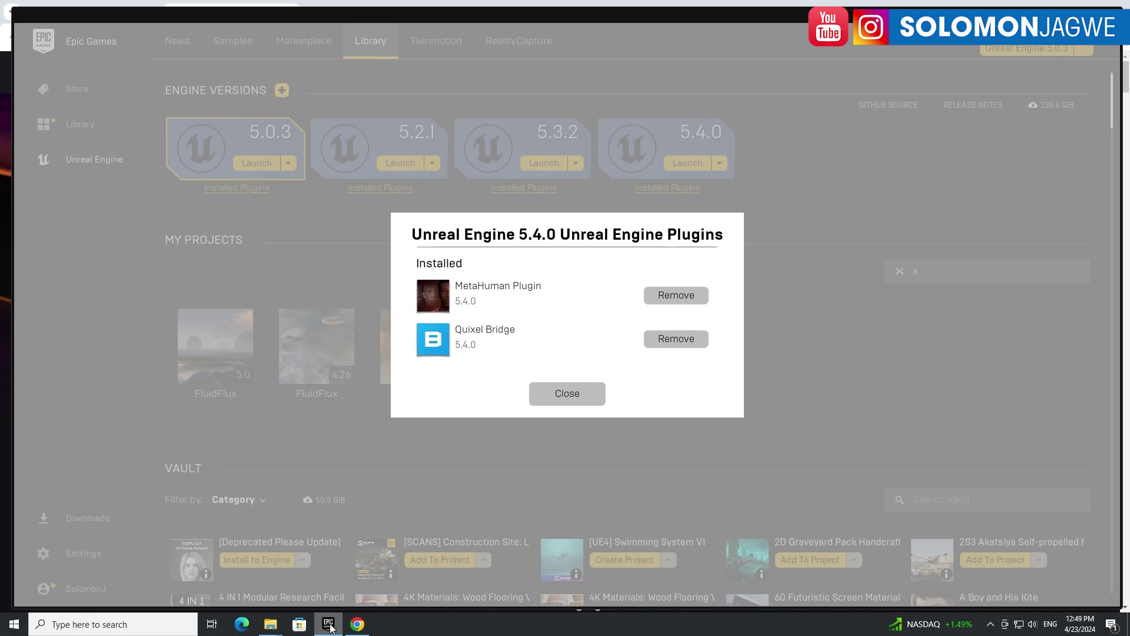
left_click(328, 624)
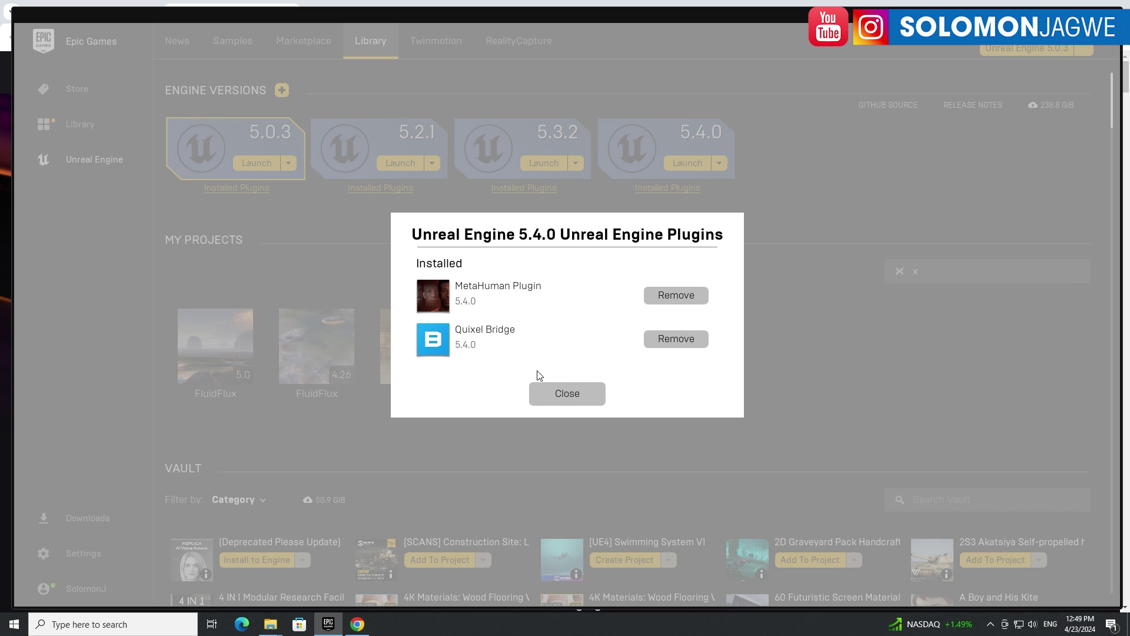
left_click(566, 394)
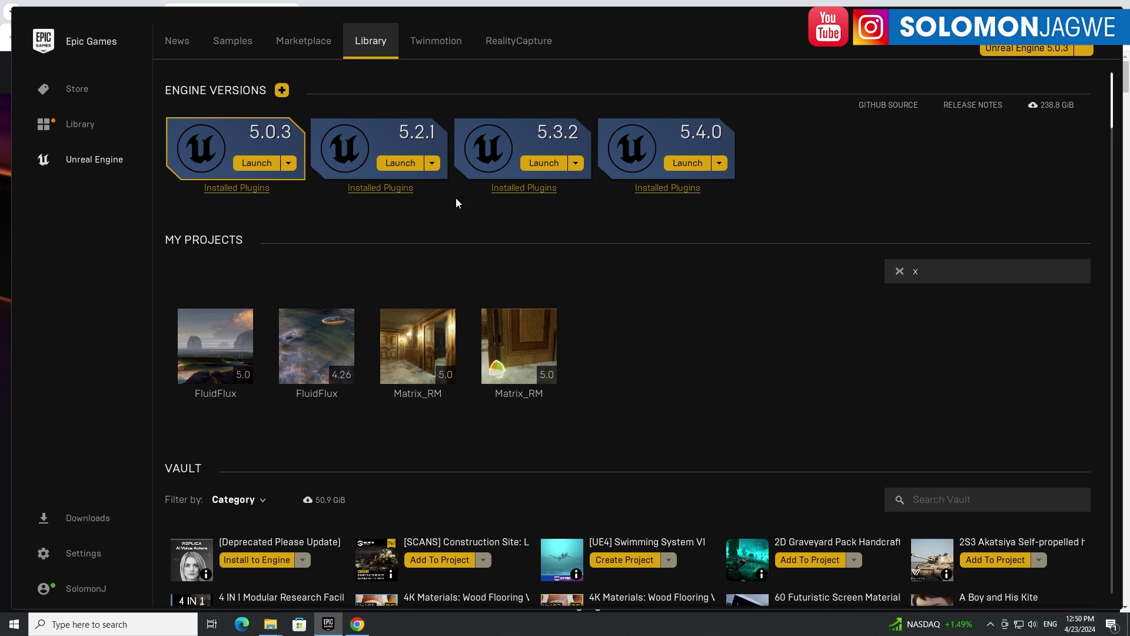
left_click(387, 189)
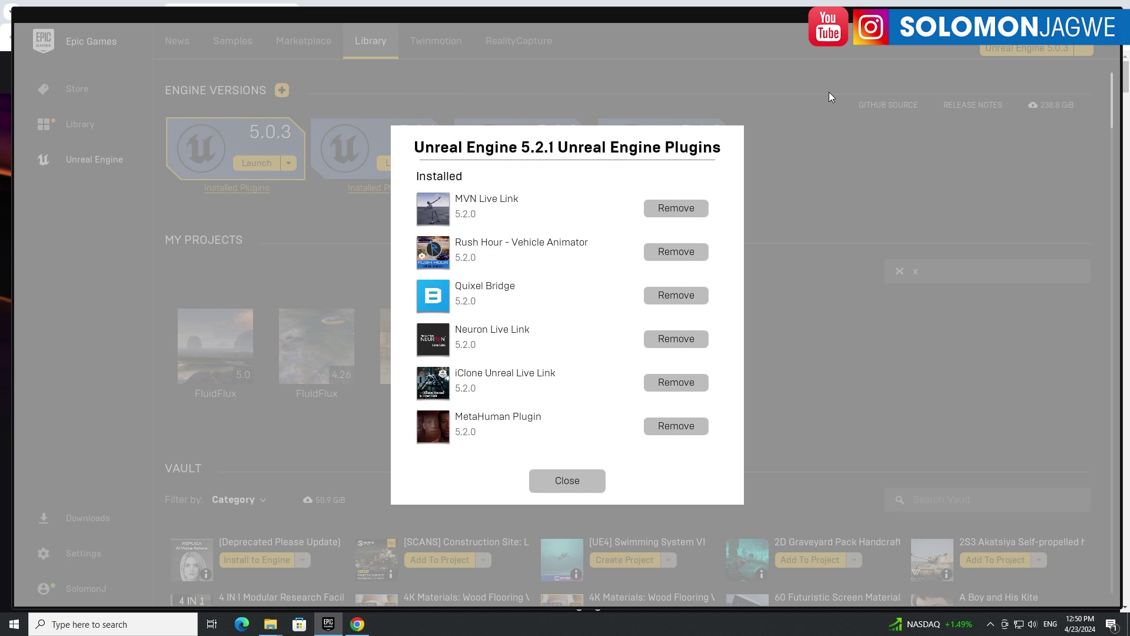
left_click(577, 478)
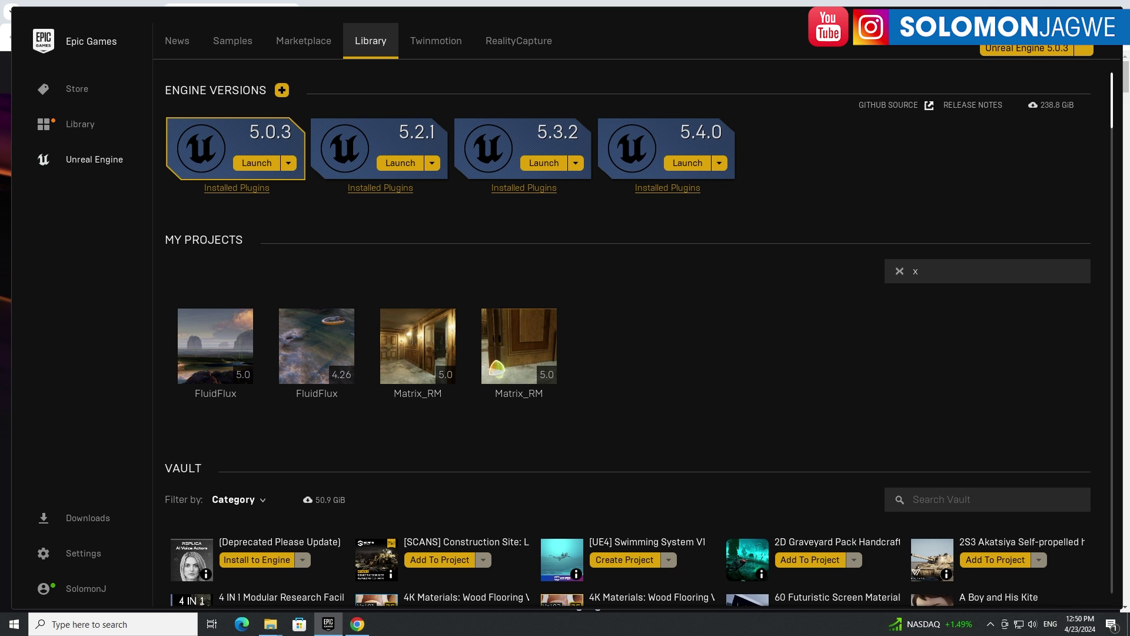
left_click(1063, 16)
Read the New pricing and licensing section of the Unreal Engine 5.4 announcement and return to the Unreal Engine home page
left_click(88, 12)
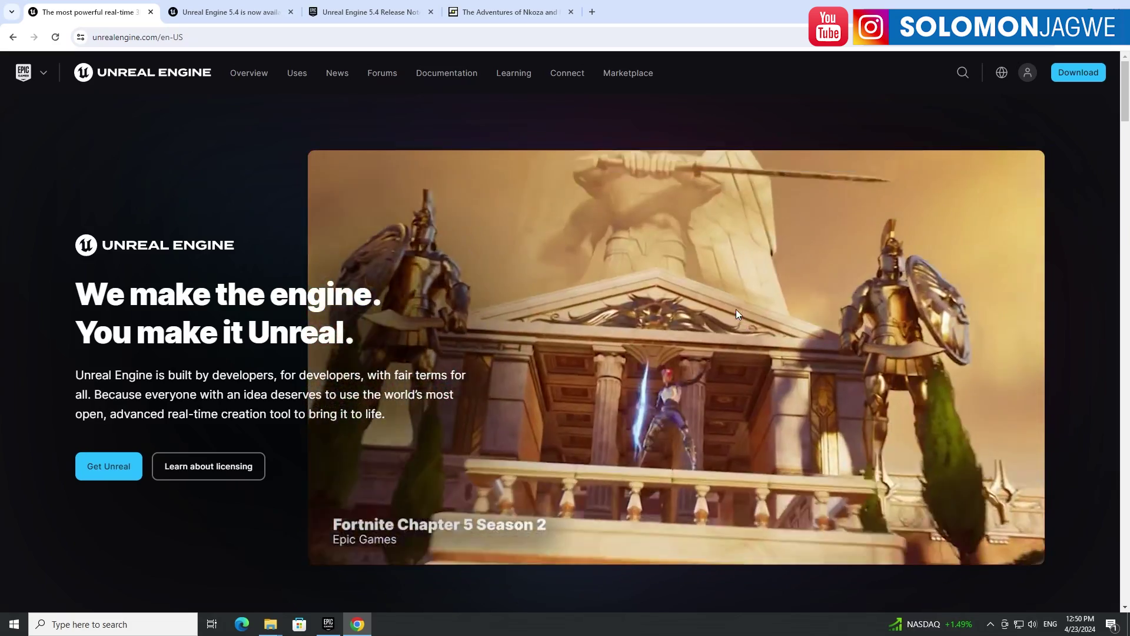
left_click(250, 13)
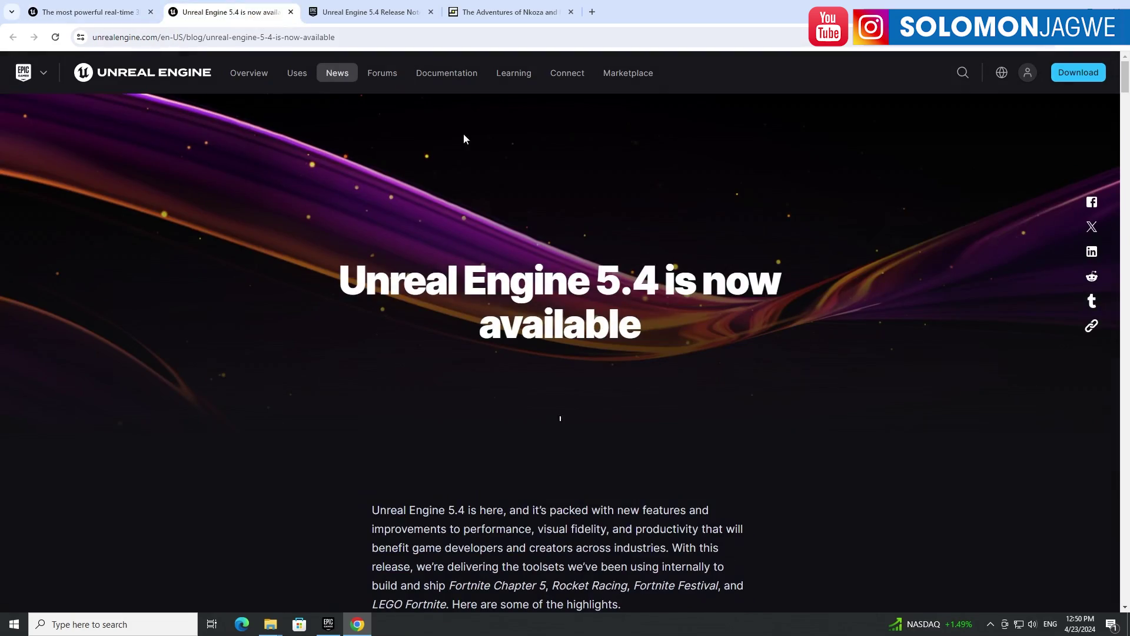
left_click_drag(1125, 79, 1126, 553)
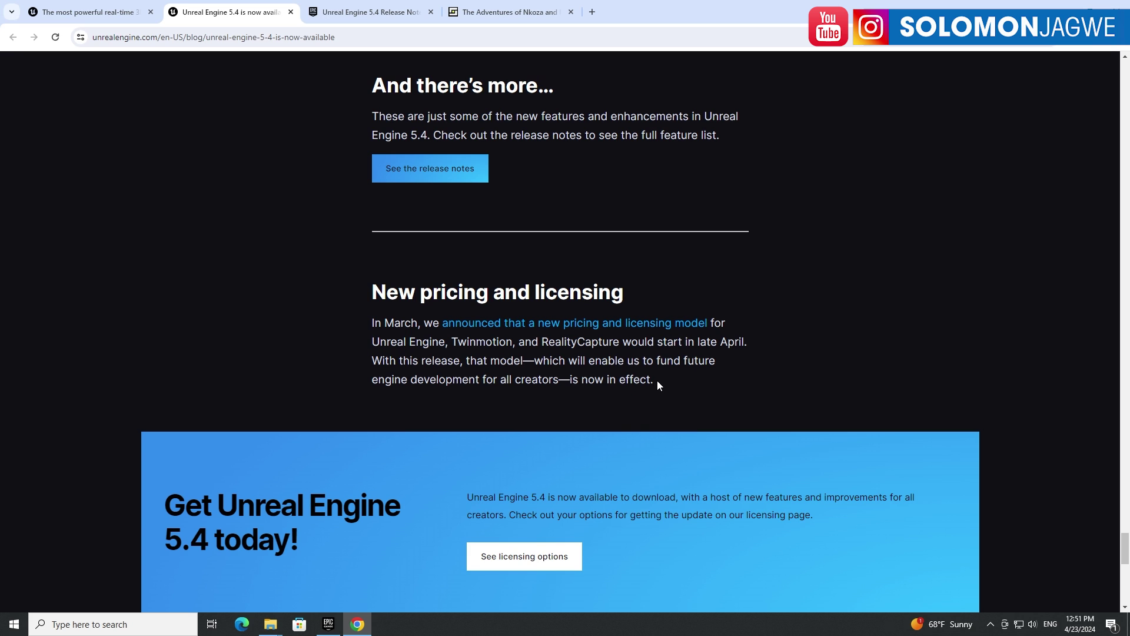
left_click(88, 12)
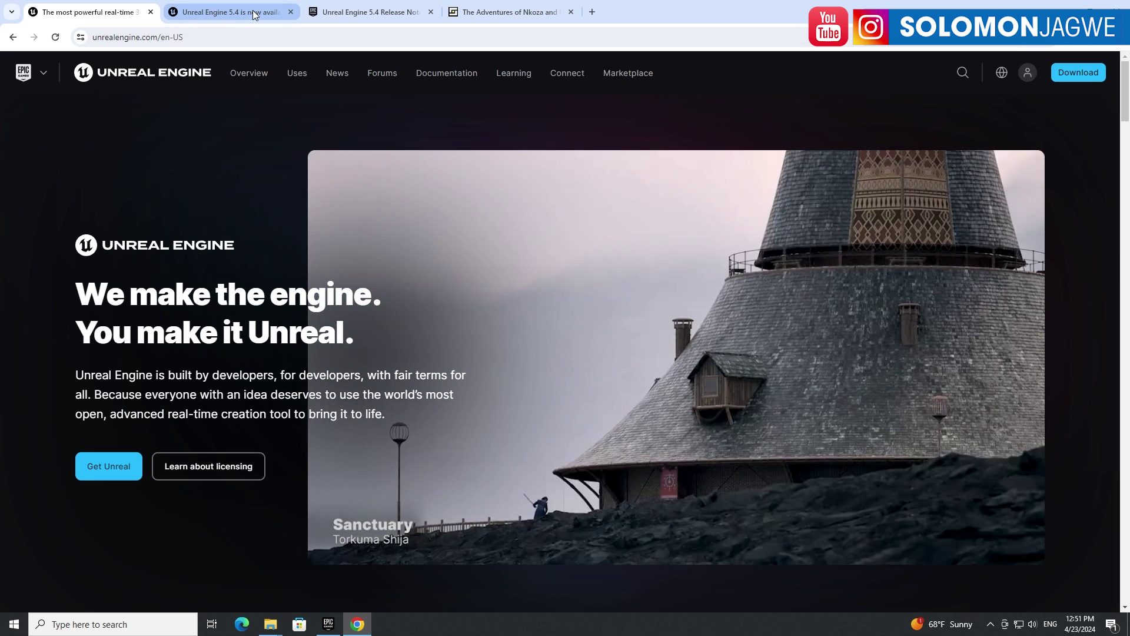
mouse_move(254, 15)
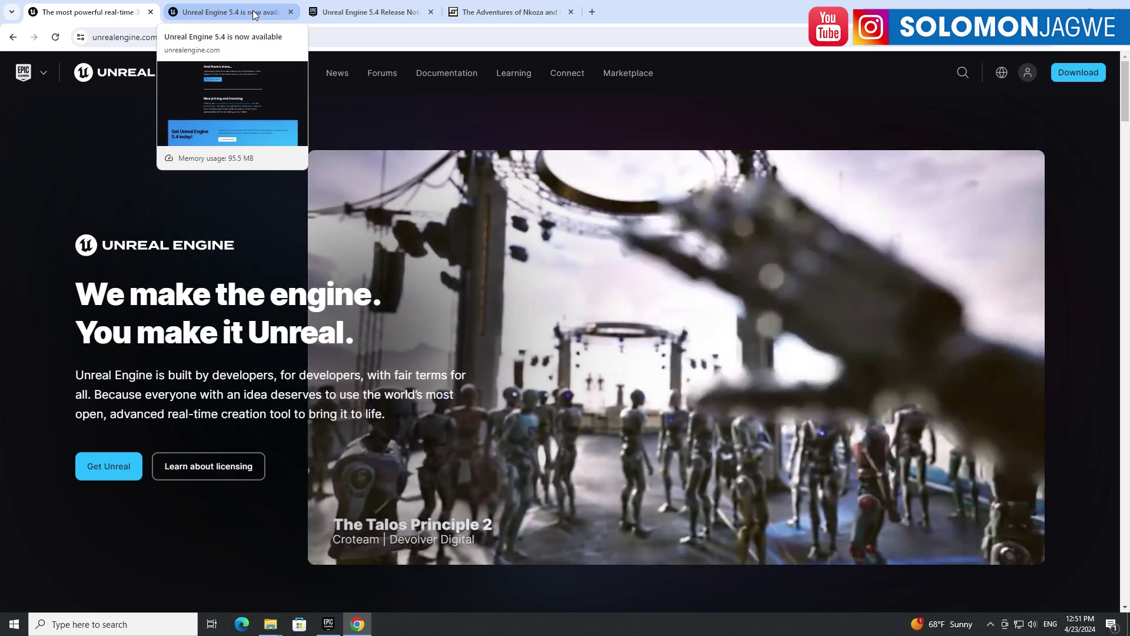